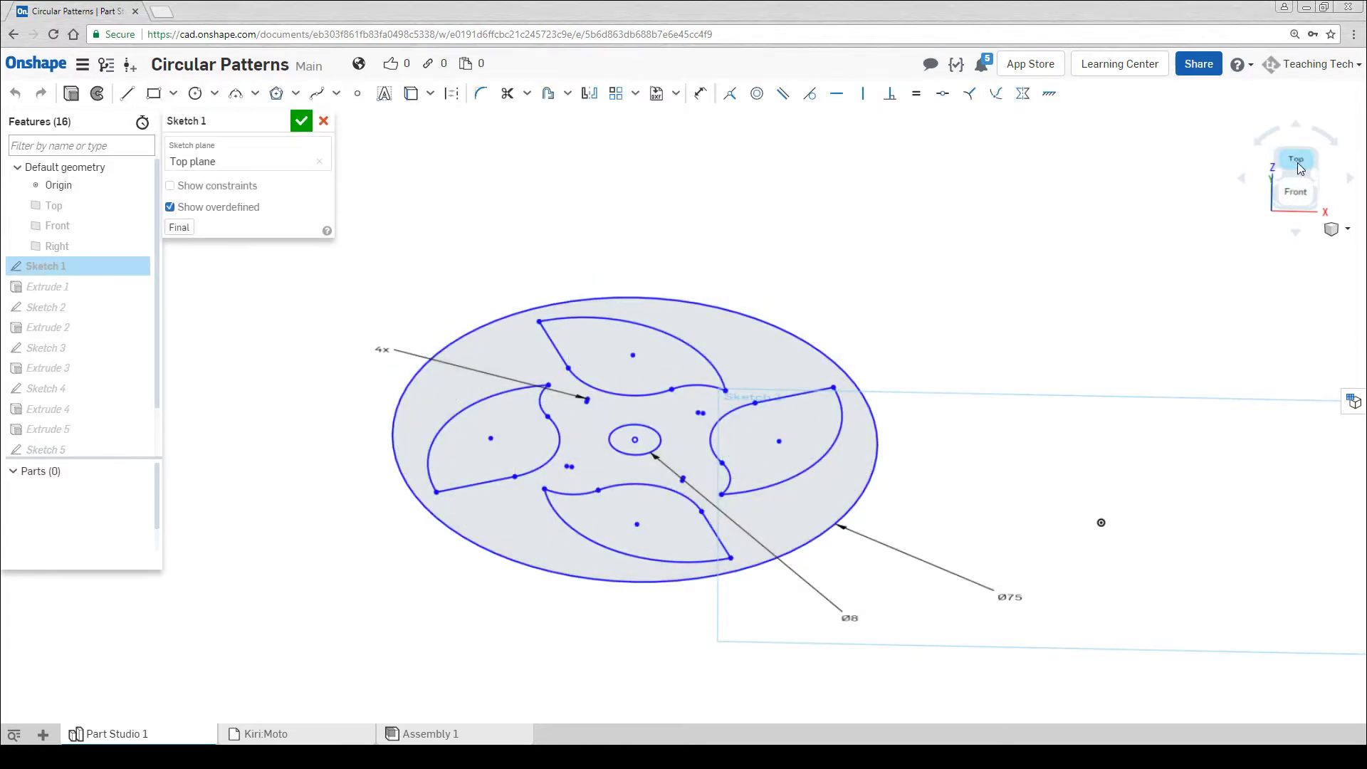
# - View the open Sketch 1 straight down from the Top face of the view cube
pyautogui.click(1296, 168)
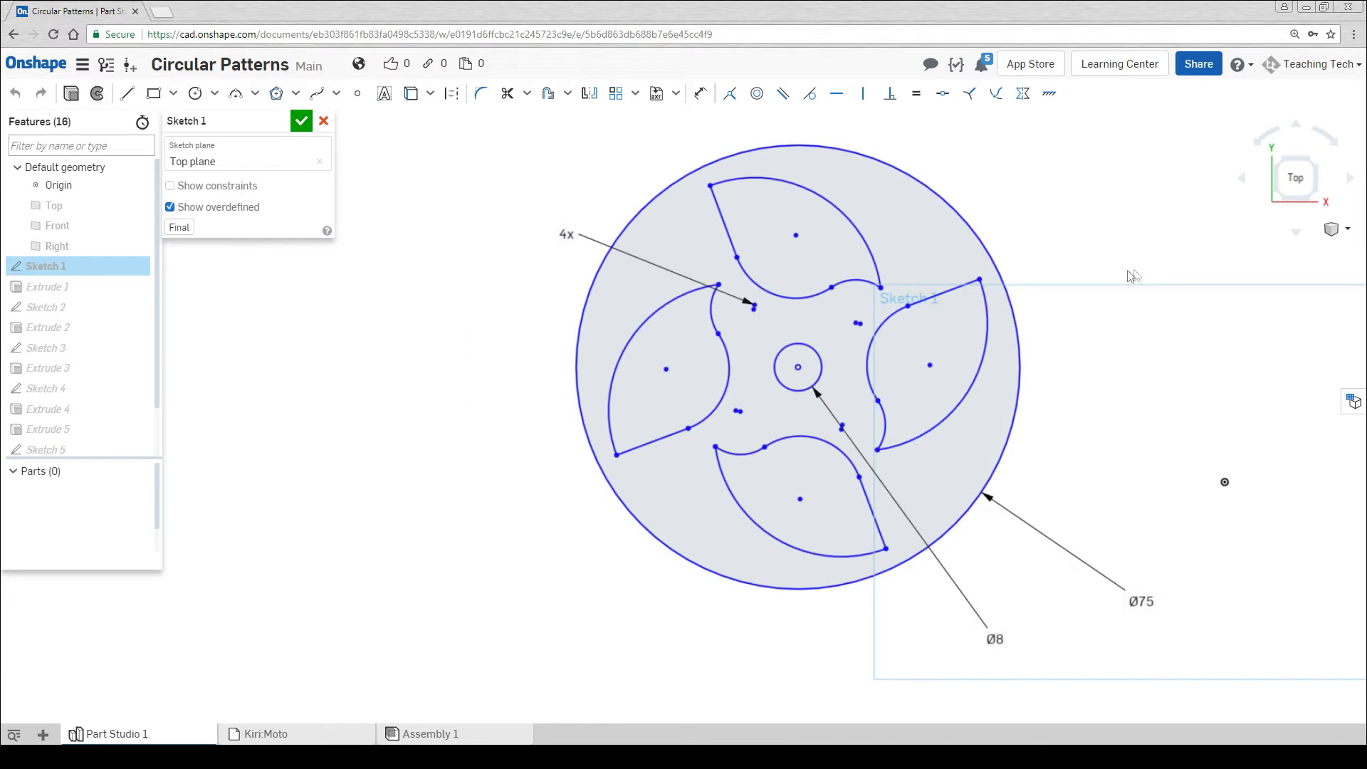
pyautogui.click(195, 94)
# - Draw a Ø3.175 circle and drag it just outside the disc's top edge
pyautogui.click(418, 366)
pyautogui.click(432, 372)
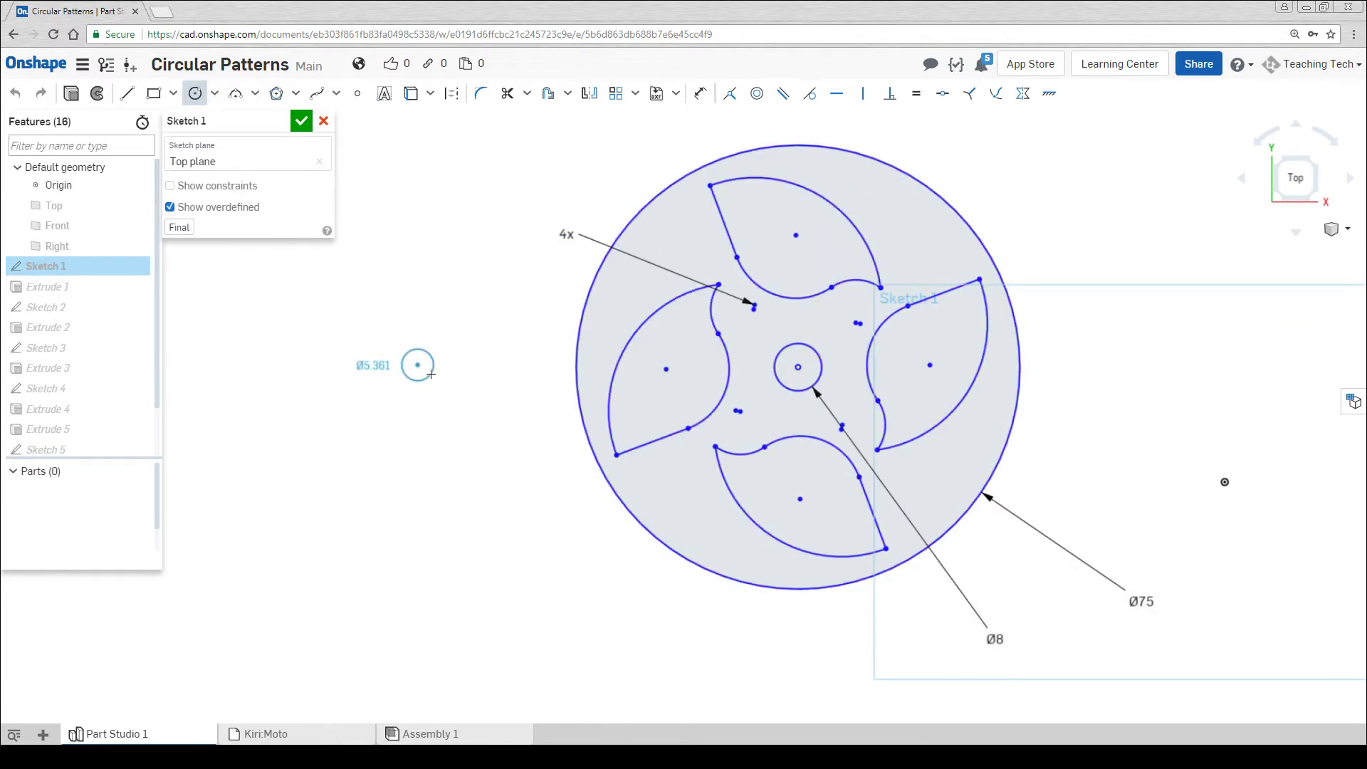
pyautogui.write('3')
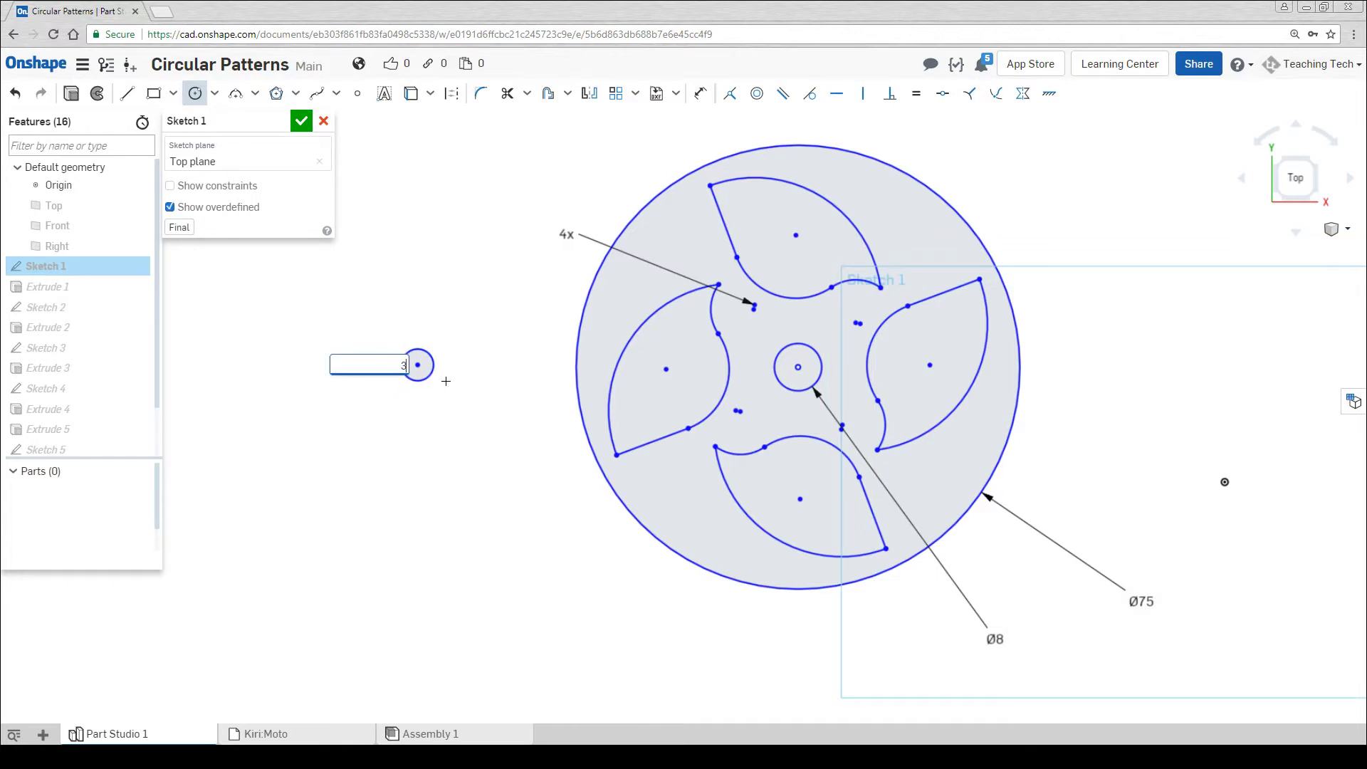
pyautogui.write('.175')
pyautogui.press('Return')
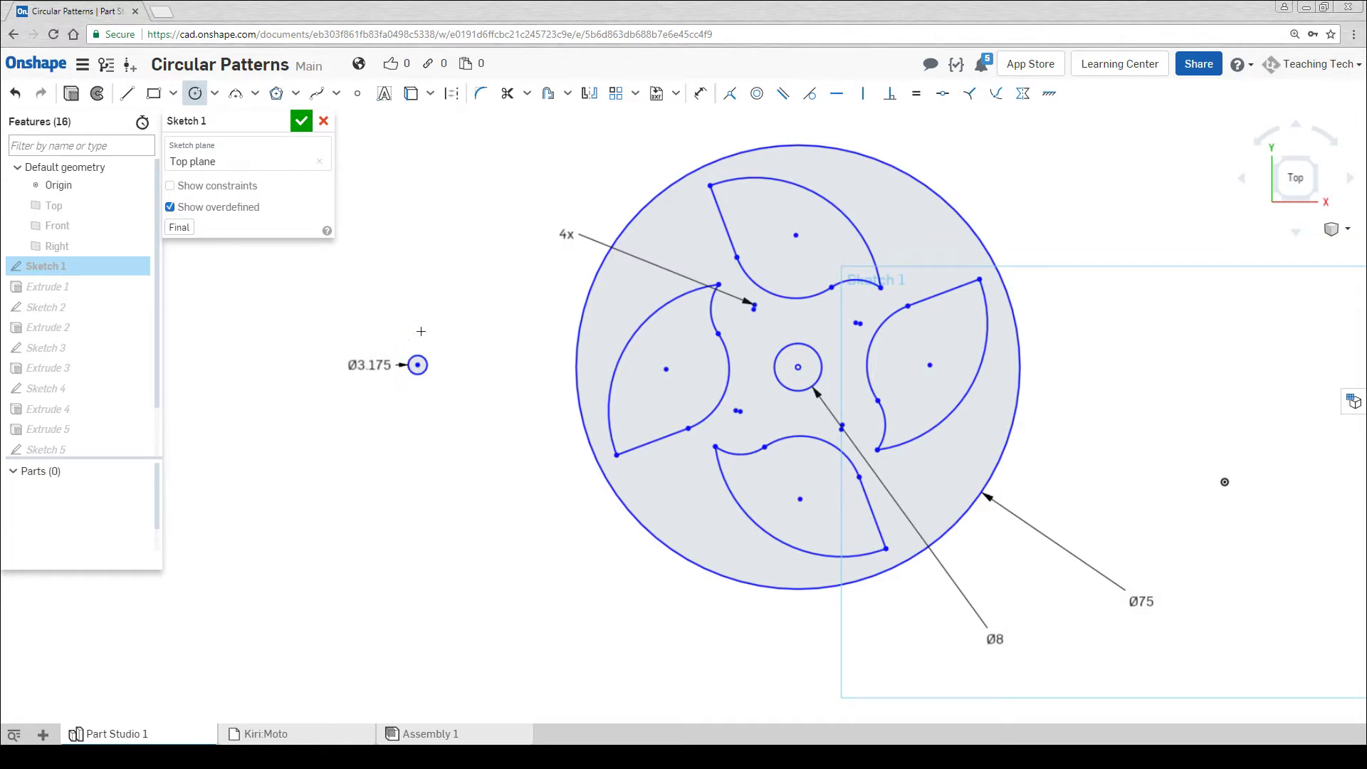
pyautogui.click(194, 93)
pyautogui.moveTo(420, 368)
pyautogui.mouseDown()
pyautogui.moveTo(491, 392)
pyautogui.moveTo(540, 370)
pyautogui.moveTo(652, 559)
pyautogui.moveTo(794, 609)
pyautogui.moveTo(954, 563)
pyautogui.moveTo(1045, 440)
pyautogui.moveTo(1044, 299)
pyautogui.moveTo(990, 213)
pyautogui.moveTo(887, 153)
pyautogui.moveTo(841, 178)
pyautogui.moveTo(834, 376)
pyautogui.moveTo(796, 360)
pyautogui.moveTo(795, 377)
pyautogui.moveTo(812, 367)
pyautogui.moveTo(788, 283)
pyautogui.moveTo(761, 270)
pyautogui.moveTo(728, 192)
pyautogui.moveTo(635, 160)
pyautogui.mouseUp()
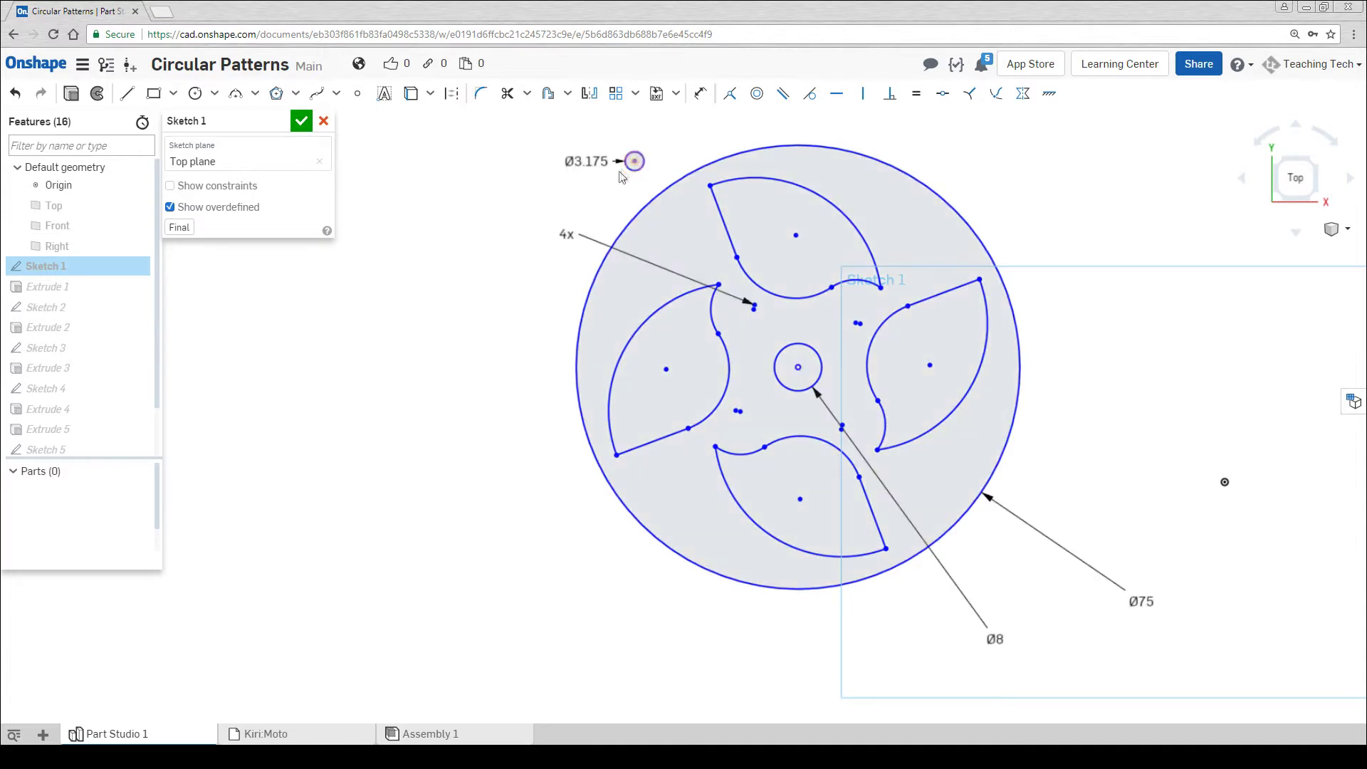
pyautogui.click(483, 94)
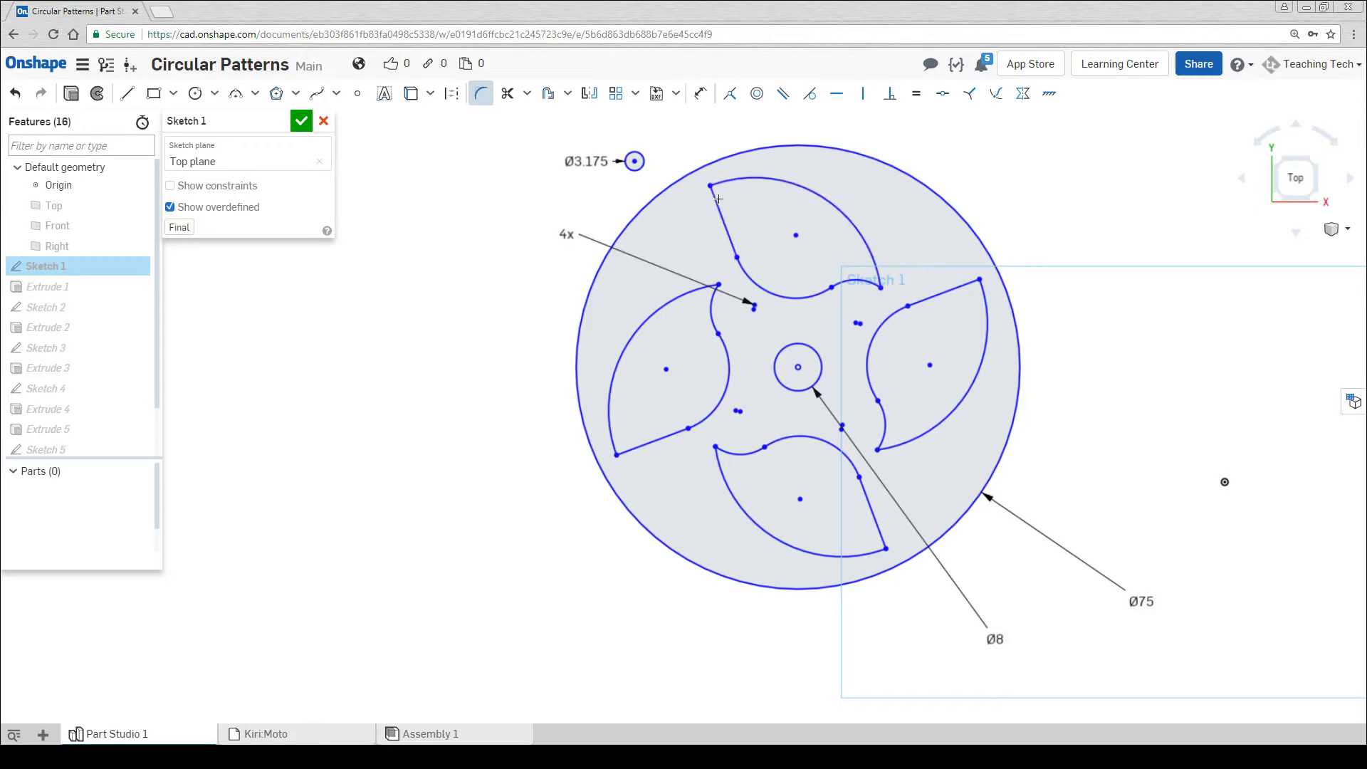
# - Fillet the upper cutout's top-left corner at R1.6, then tidy the label and small circle
pyautogui.click(711, 186)
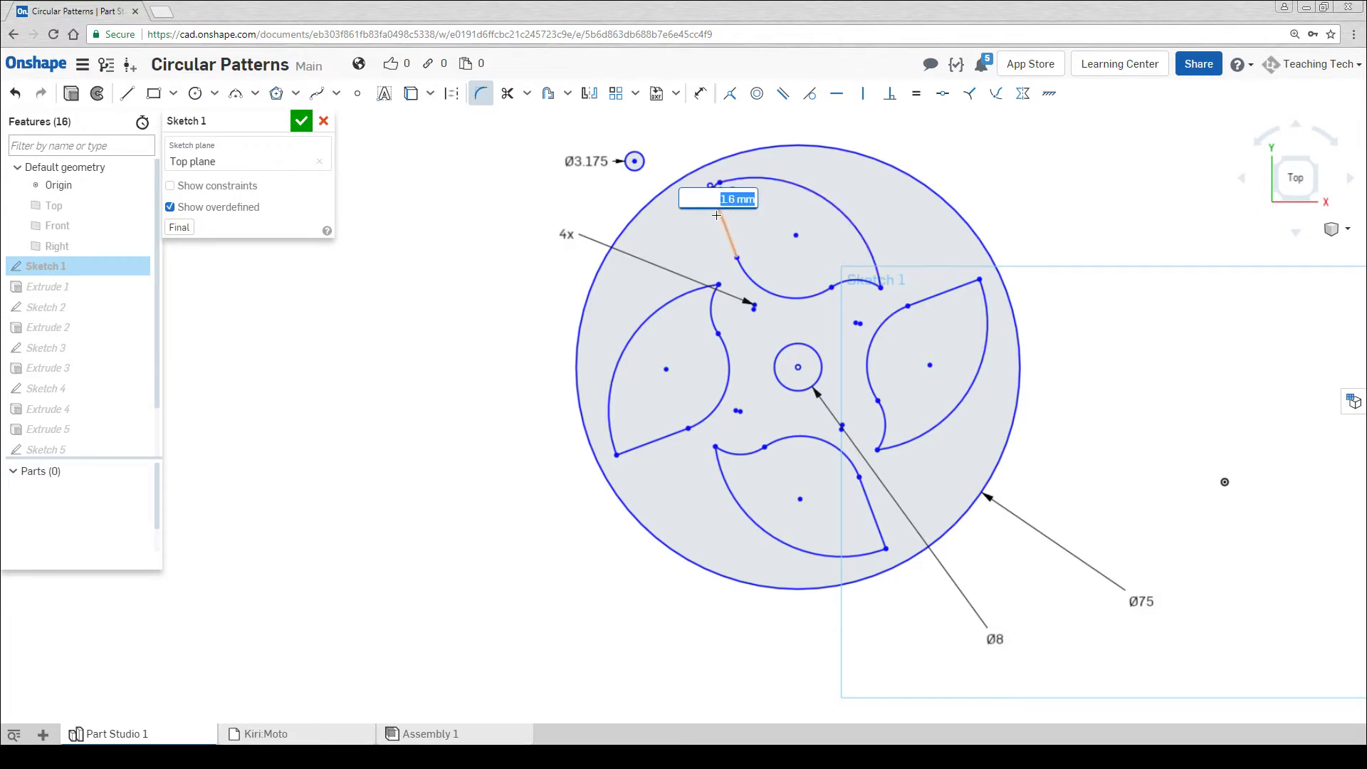
pyautogui.press('Return')
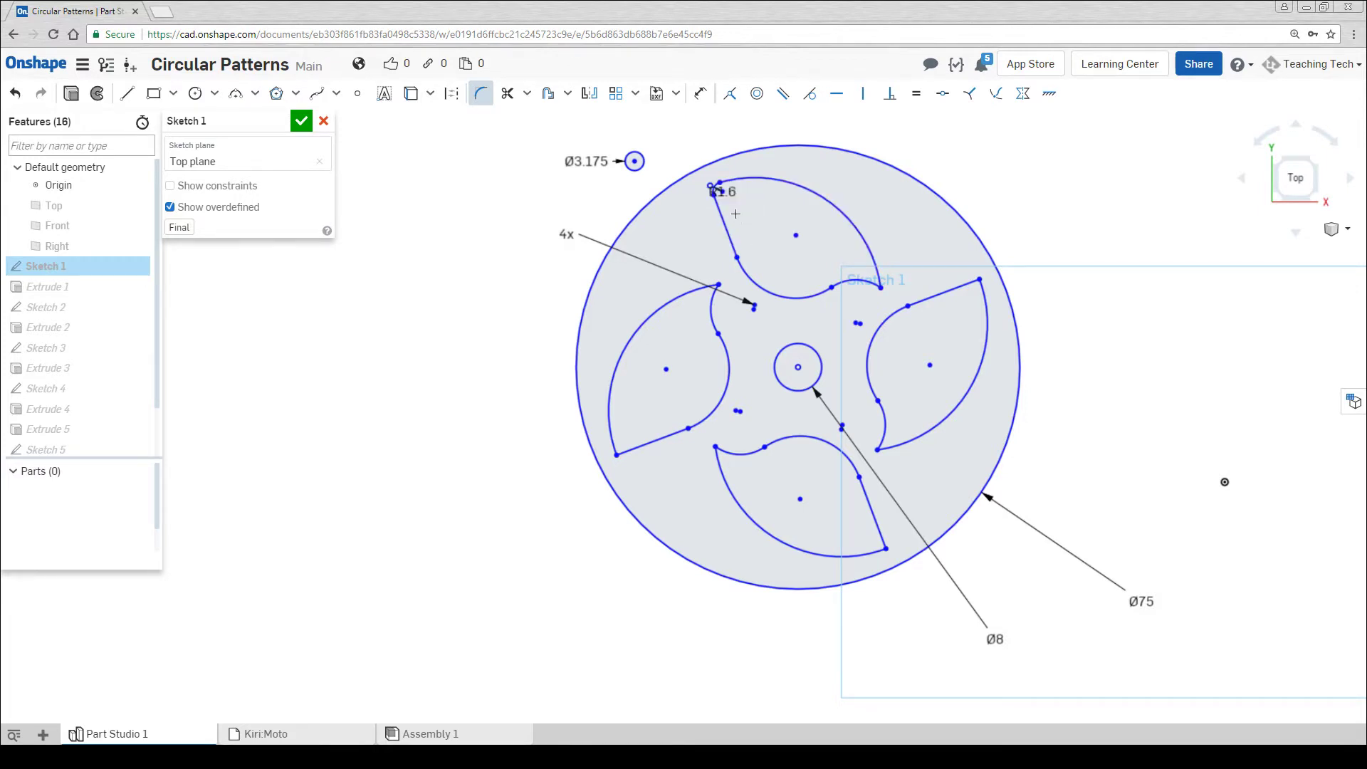
pyautogui.scroll(5, 653, 182)
pyautogui.moveTo(721, 190); pyautogui.dragTo(672, 348, button='middle')
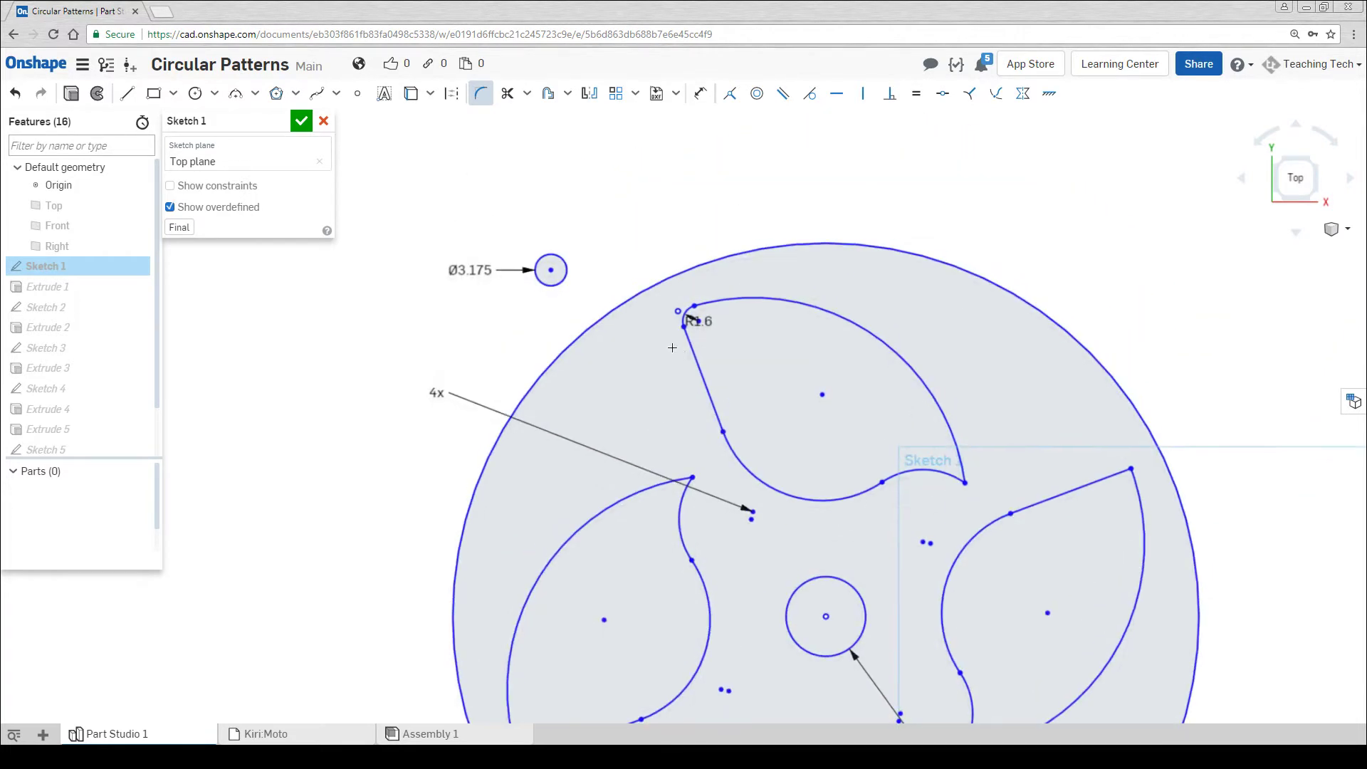
pyautogui.moveTo(715, 332); pyautogui.dragTo(697, 223)
pyautogui.moveTo(553, 272)
pyautogui.mouseDown()
pyautogui.moveTo(641, 339)
pyautogui.moveTo(708, 339)
pyautogui.moveTo(708, 327)
pyautogui.moveTo(859, 348)
pyautogui.moveTo(946, 431)
pyautogui.moveTo(950, 473)
pyautogui.moveTo(865, 406)
pyautogui.moveTo(924, 438)
pyautogui.moveTo(952, 460)
pyautogui.moveTo(645, 272)
pyautogui.moveTo(589, 262)
pyautogui.mouseUp()
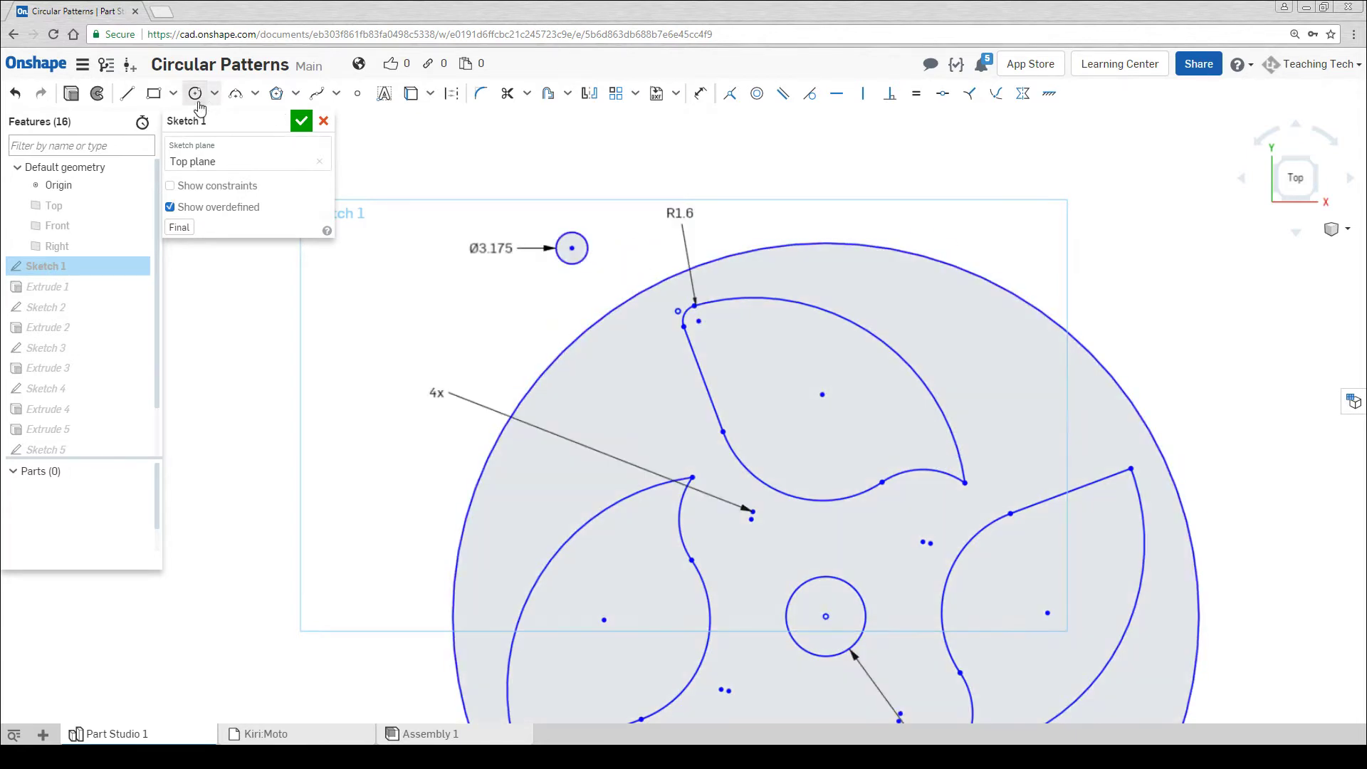
pyautogui.click(197, 101)
# - Draw a larger circle inside the disc
pyautogui.click(613, 412)
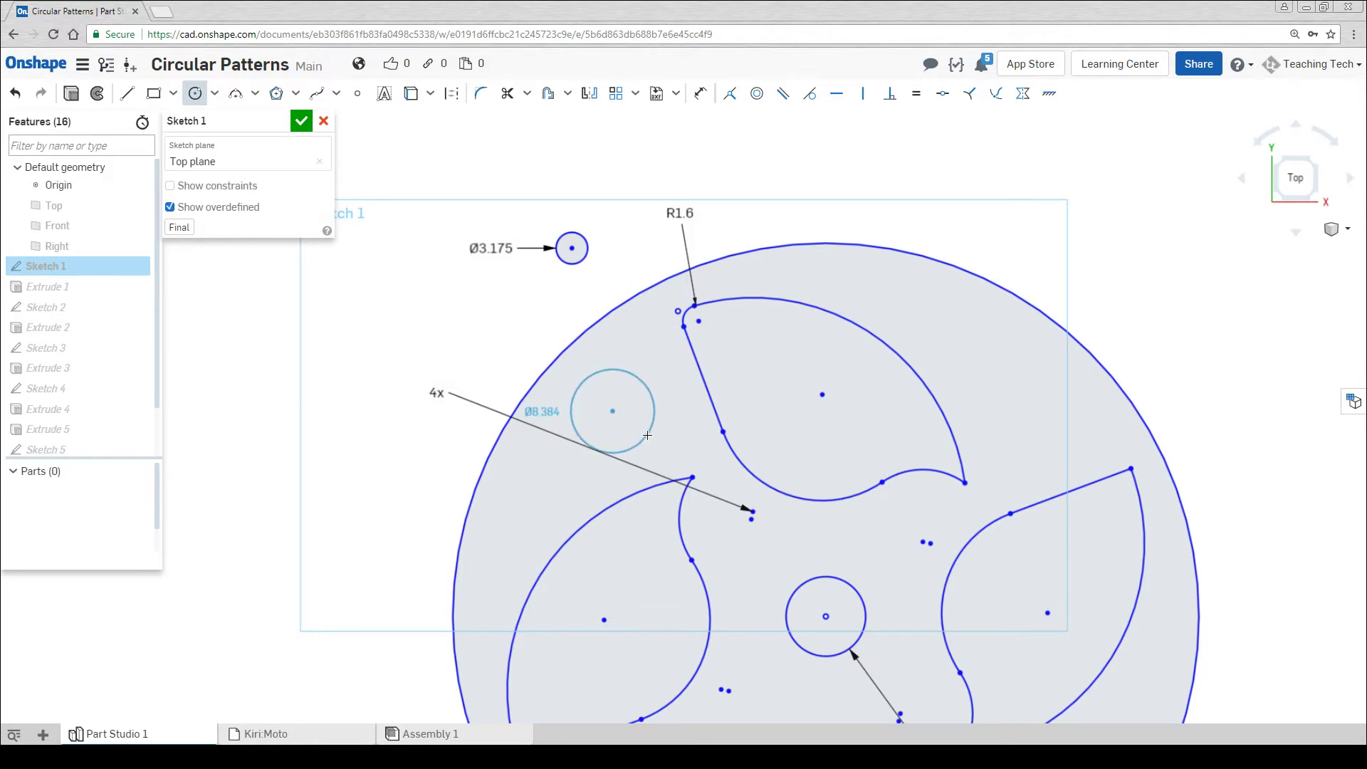
pyautogui.click(647, 435)
pyautogui.press('Escape')
pyautogui.scroll(-3, 606, 438)
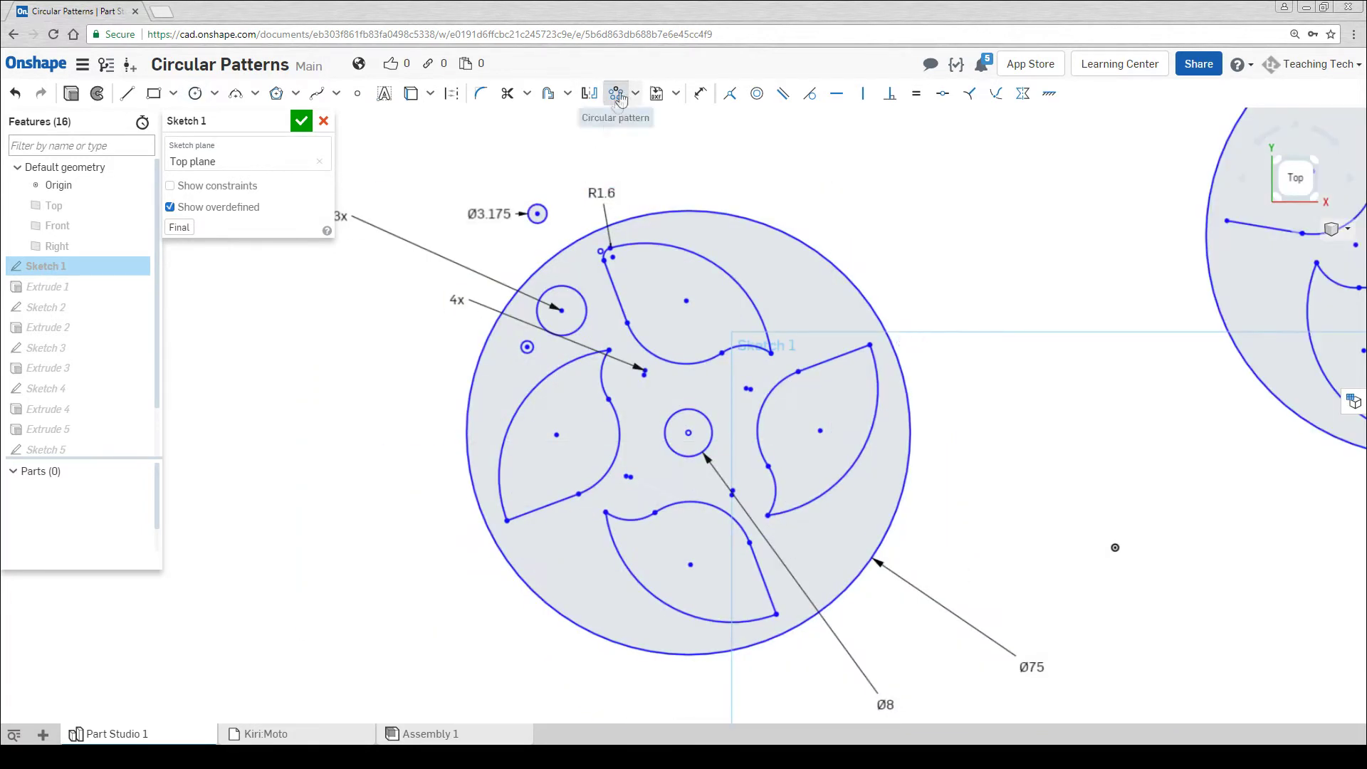
# - Circular-pattern the larger and small circles four times around the disc centre
pyautogui.click(620, 99)
pyautogui.click(544, 328)
pyautogui.click(527, 346)
pyautogui.click(688, 433)
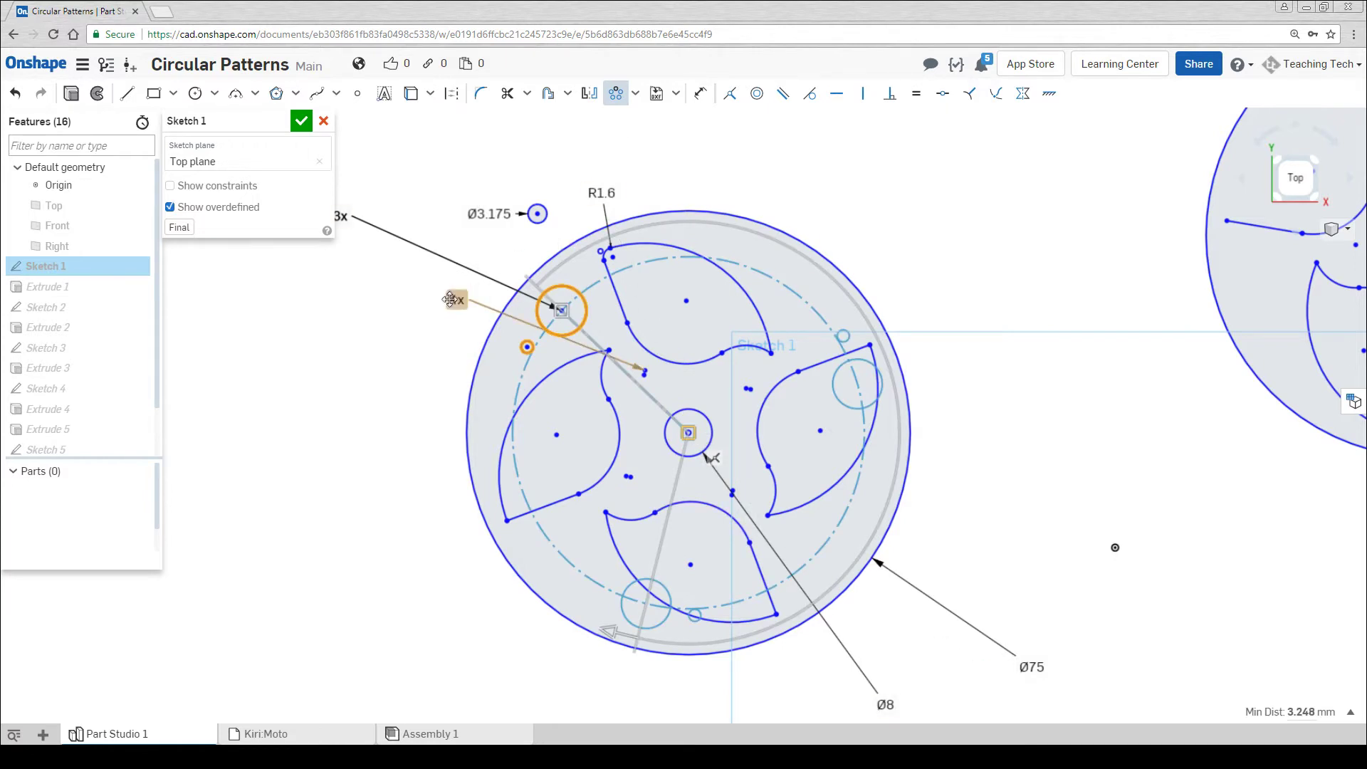
pyautogui.scroll(1, 374, 217)
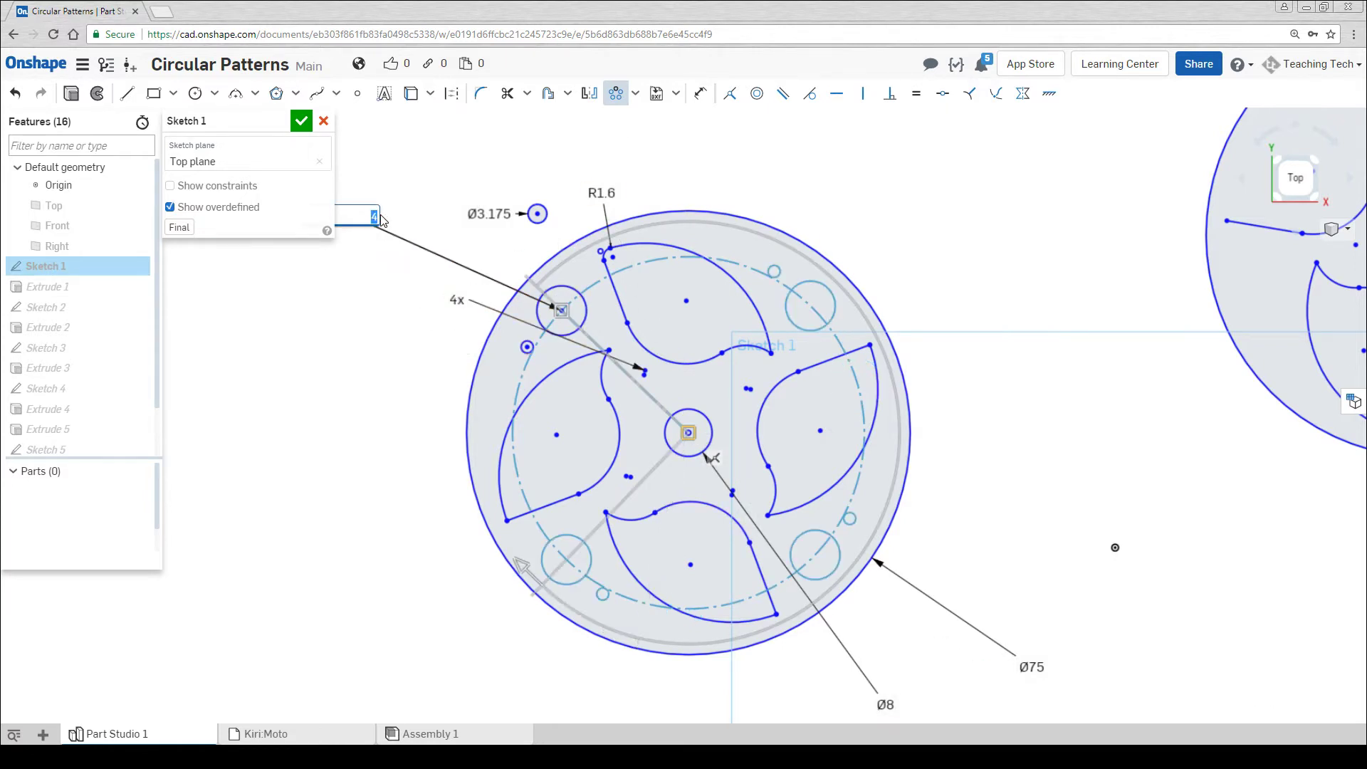
pyautogui.click(421, 186)
# - Reposition the leftover Ø3.175 circle and finish the sketch
pyautogui.scroll(3, 503, 247)
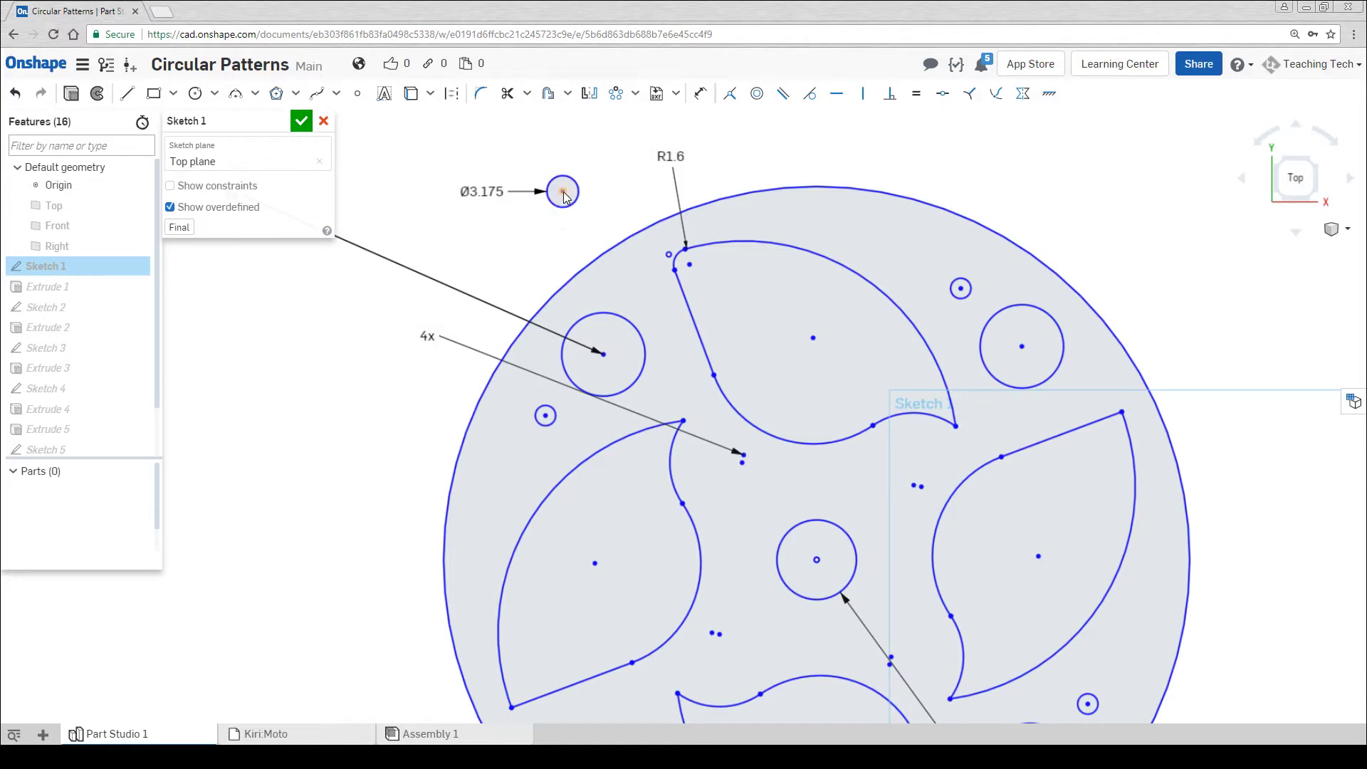
pyautogui.moveTo(566, 200)
pyautogui.mouseDown()
pyautogui.moveTo(576, 273)
pyautogui.moveTo(605, 322)
pyautogui.moveTo(588, 373)
pyautogui.moveTo(630, 372)
pyautogui.moveTo(603, 329)
pyautogui.moveTo(578, 347)
pyautogui.moveTo(589, 368)
pyautogui.moveTo(553, 420)
pyautogui.moveTo(495, 334)
pyautogui.moveTo(551, 413)
pyautogui.moveTo(537, 422)
pyautogui.moveTo(438, 386)
pyautogui.mouseUp()
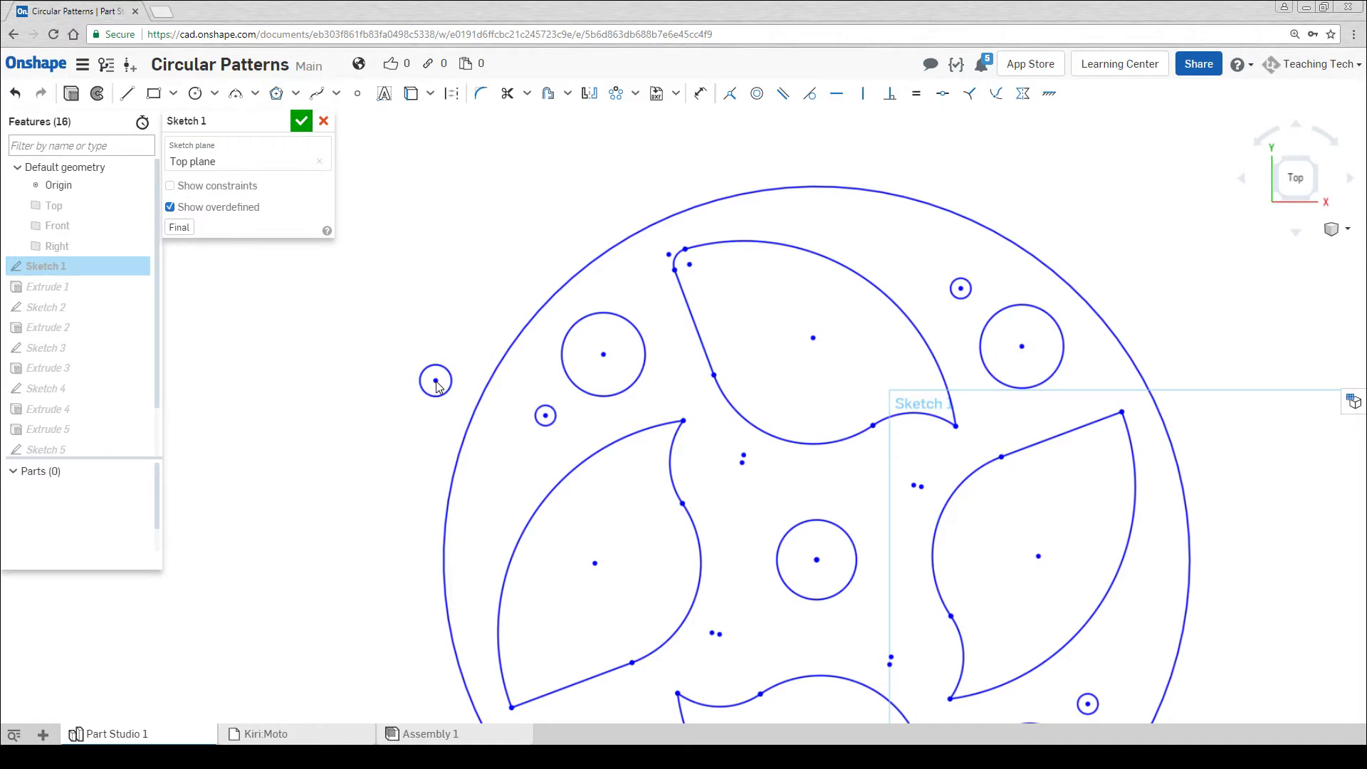
pyautogui.moveTo(438, 386); pyautogui.dragTo(437, 386)
pyautogui.press('Return')
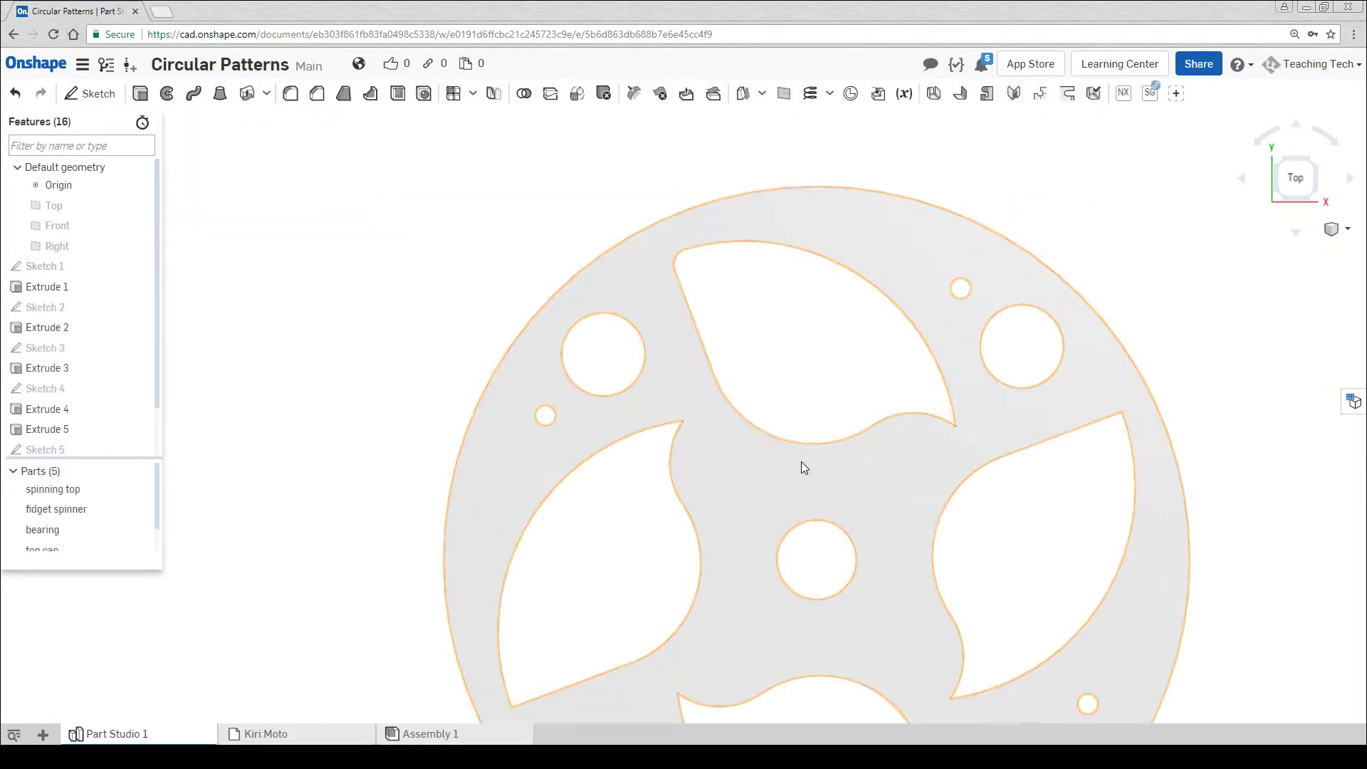
pyautogui.scroll(-3, 682, 394)
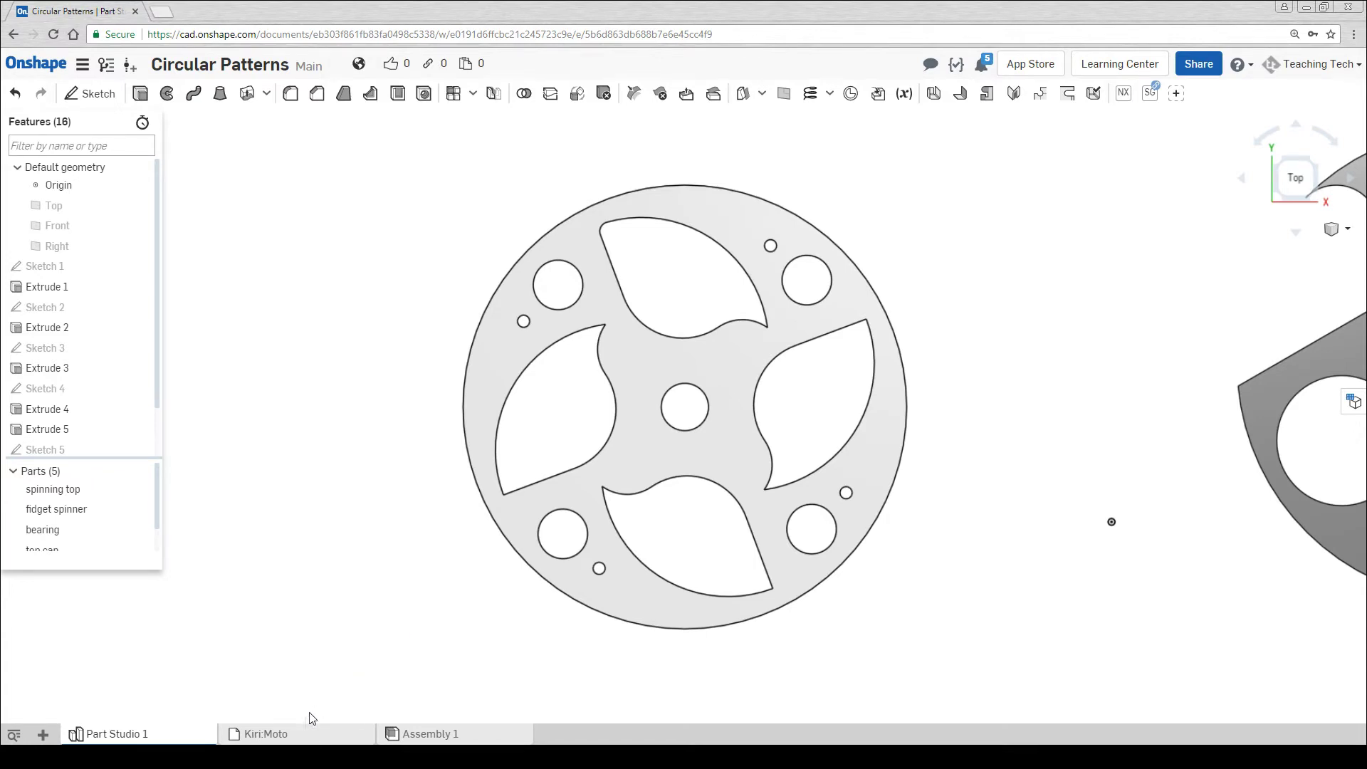
pyautogui.click(286, 734)
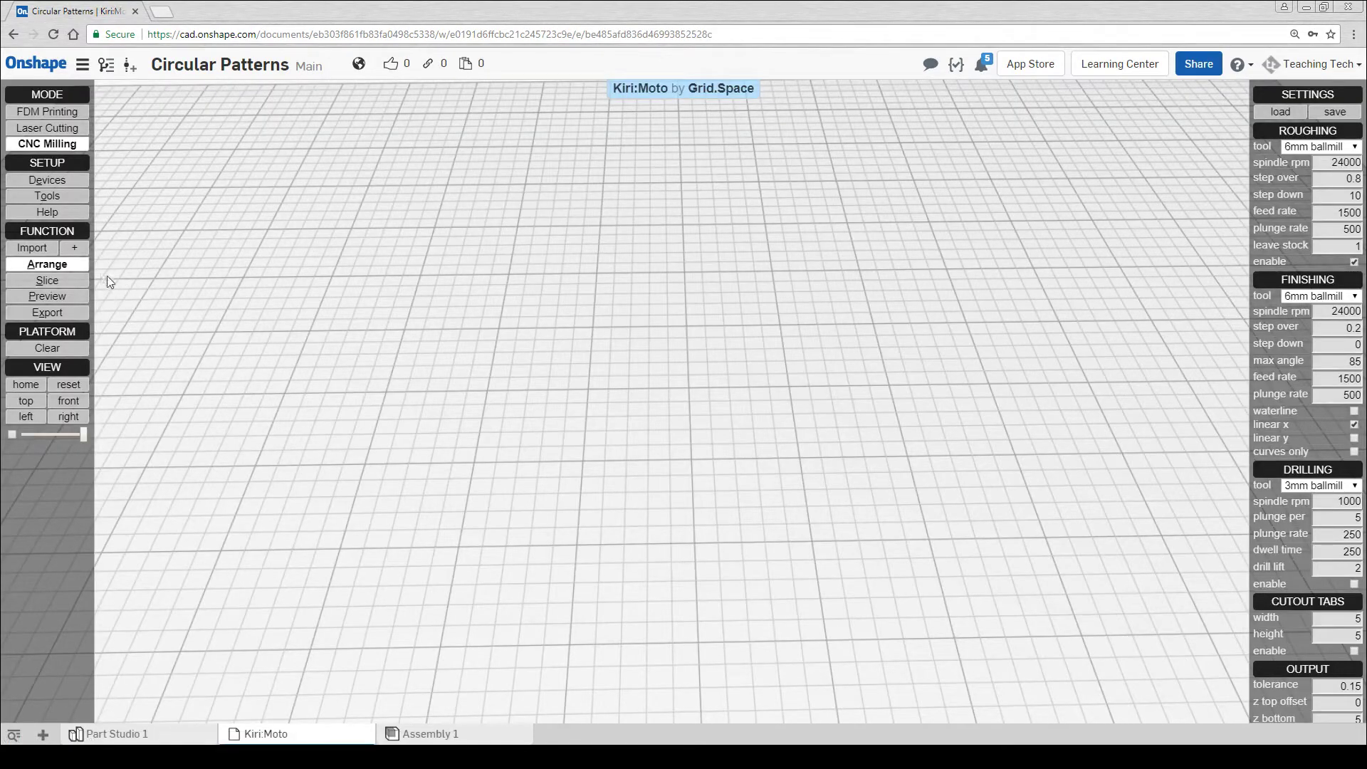
# - Import the spinning top part from Part Studio 1 onto the Kiri:Moto milling platform
pyautogui.click(54, 249)
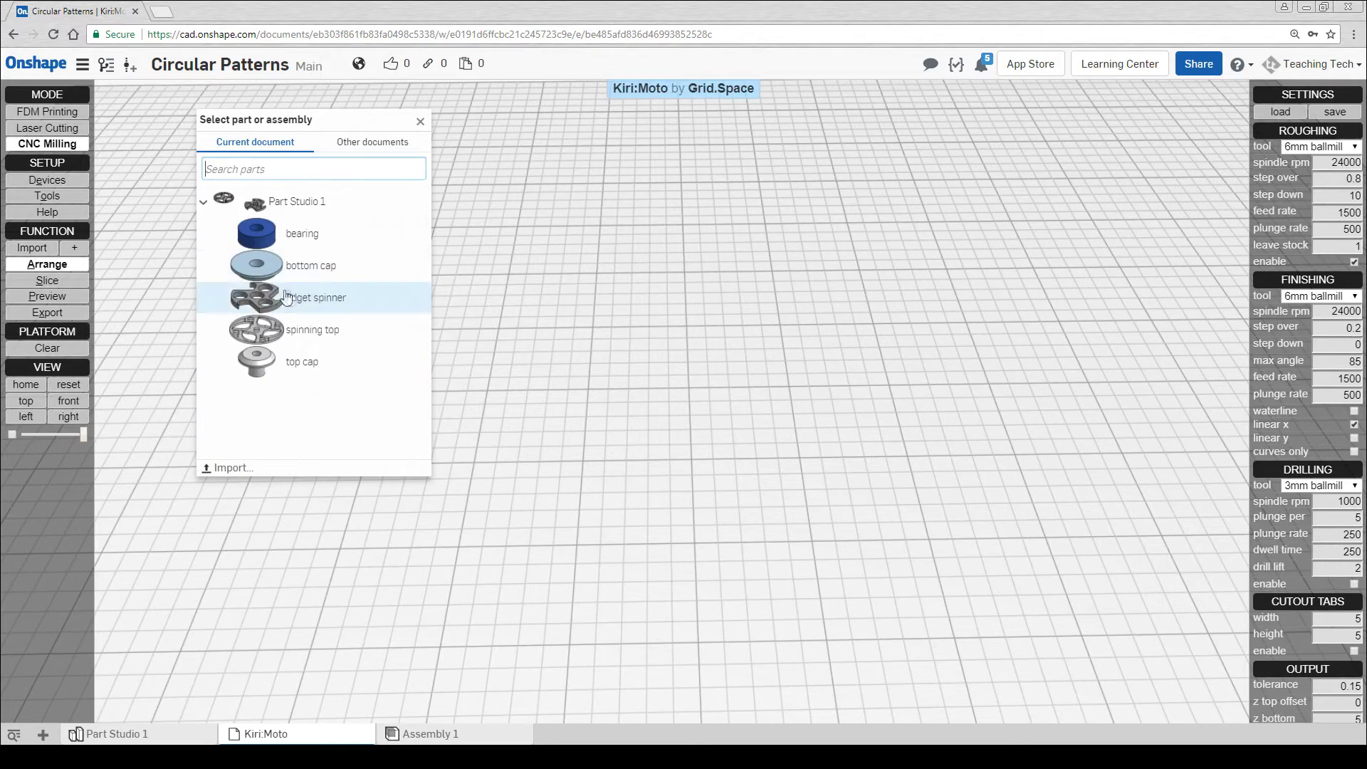
pyautogui.click(311, 329)
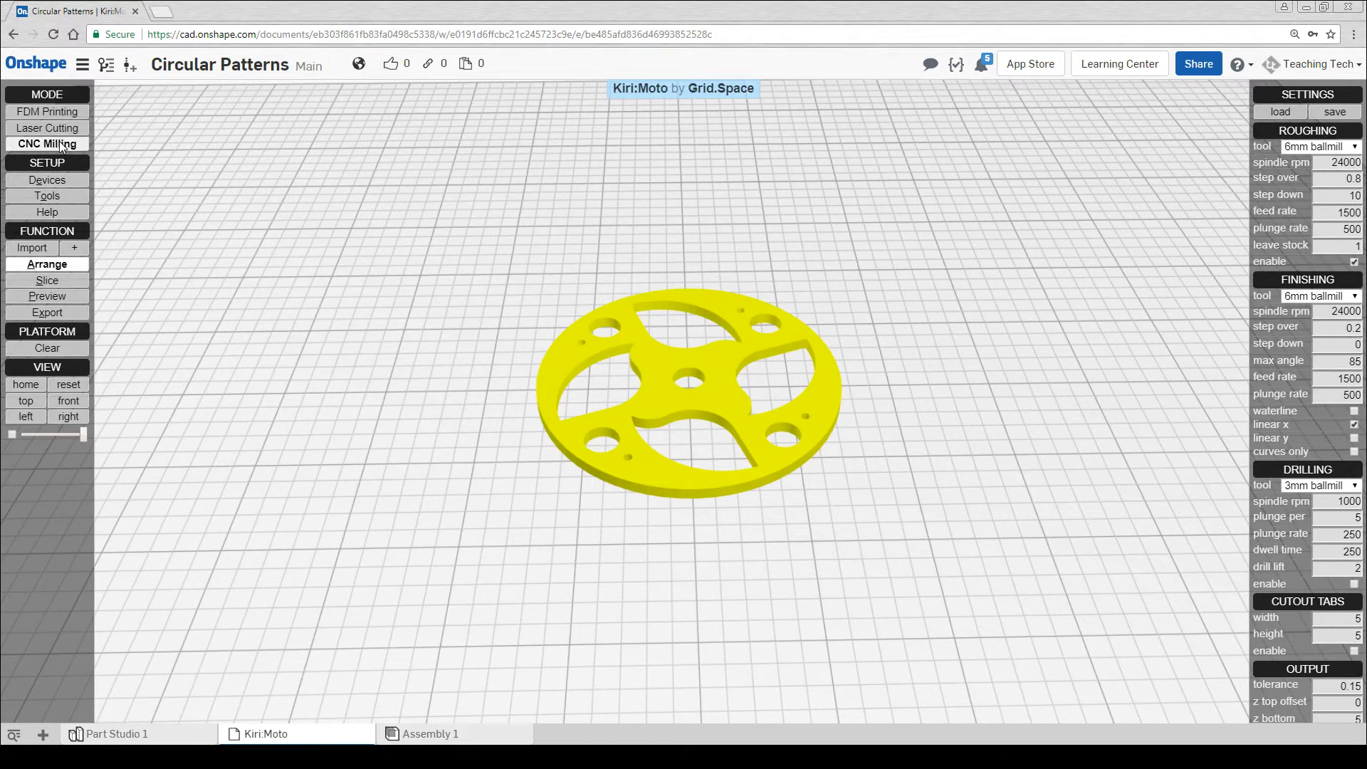
# - Make an editable copy of the Any.Generic.TinyG milling device
pyautogui.click(61, 183)
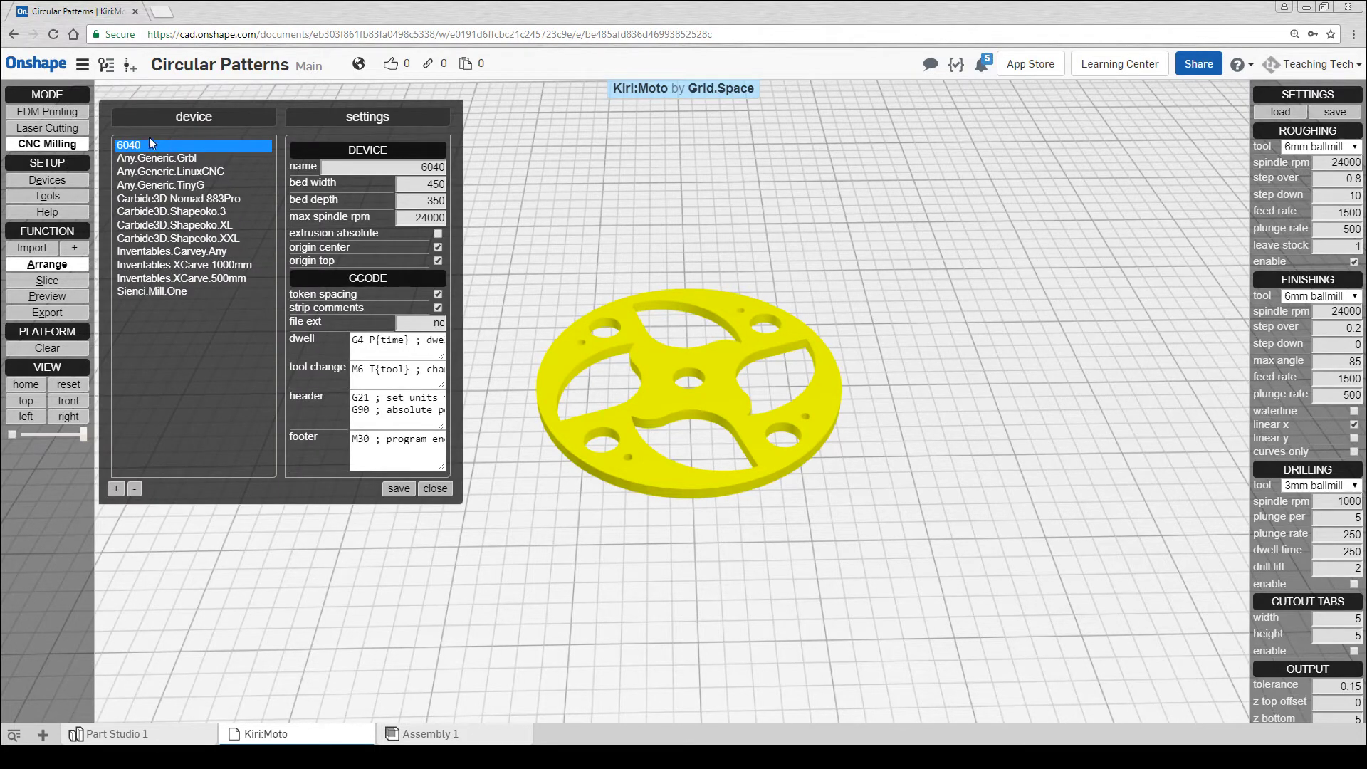
pyautogui.click(197, 185)
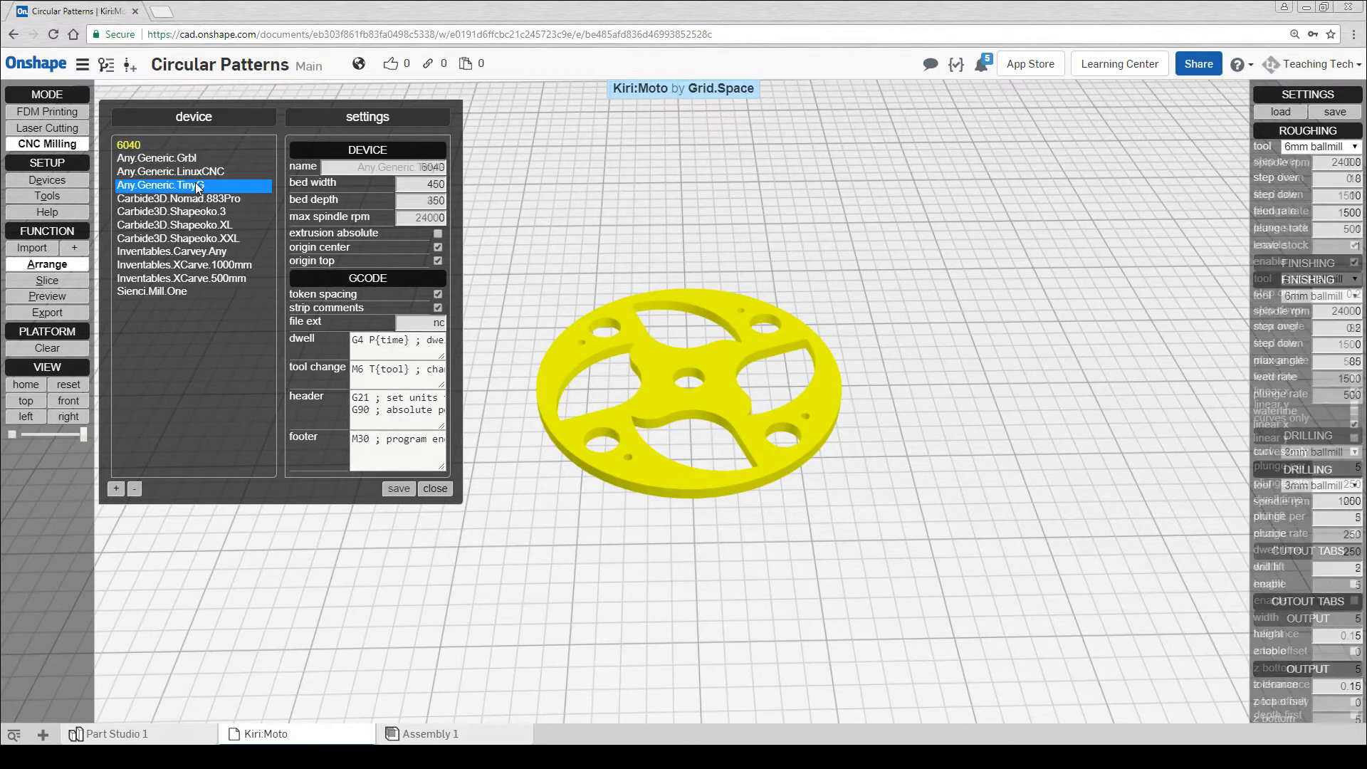
pyautogui.click(118, 488)
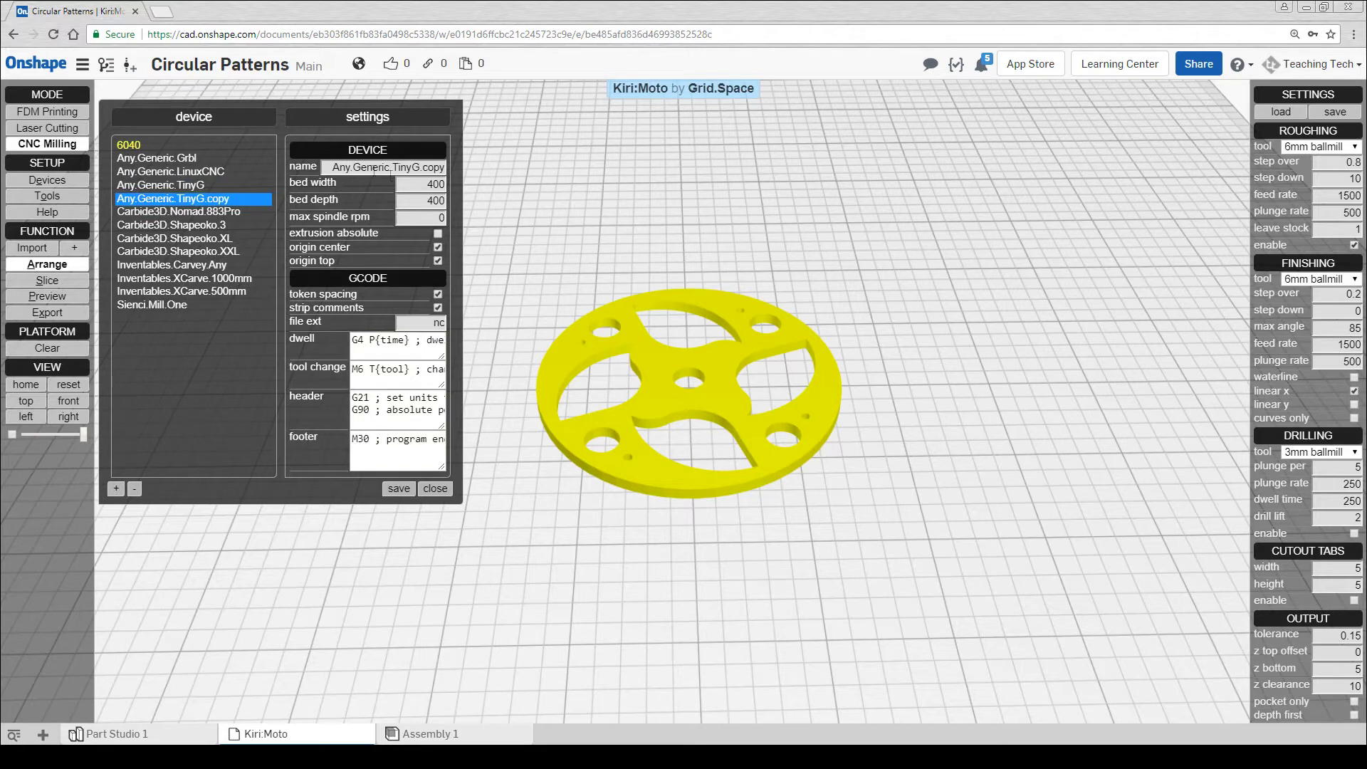
# - Set the copy's bed to 450 × 350 with 24000 max spindle rpm, then save
pyautogui.doubleClick(415, 180)
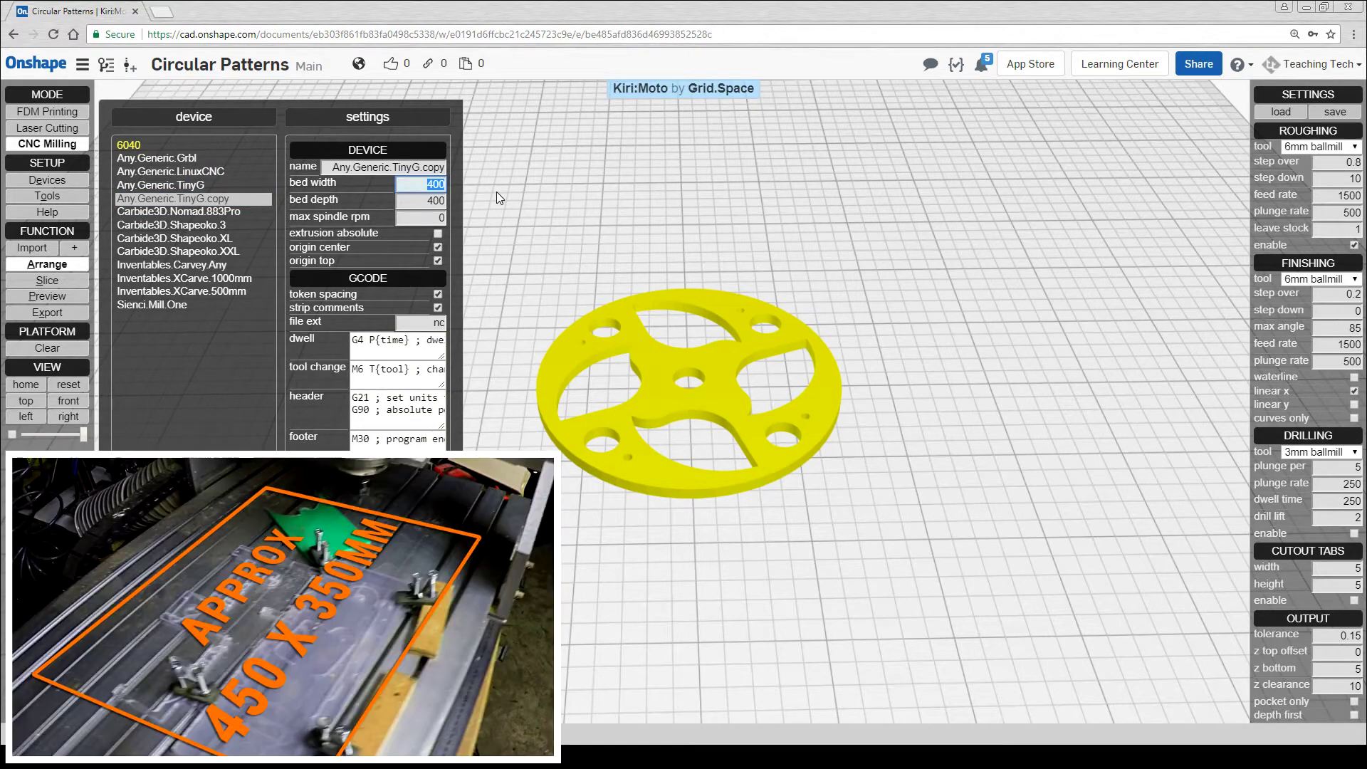
pyautogui.write('450')
pyautogui.press('Tab')
pyautogui.write('35')
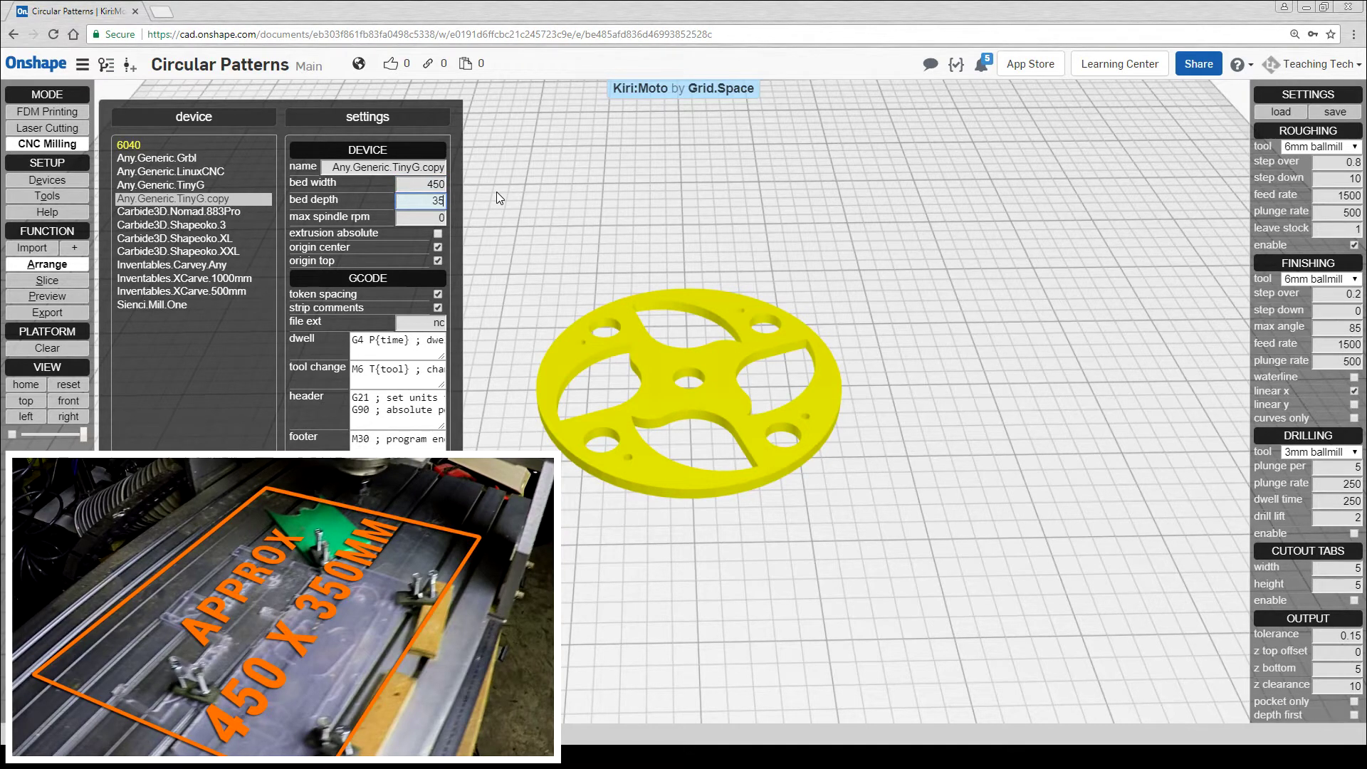
pyautogui.write('0')
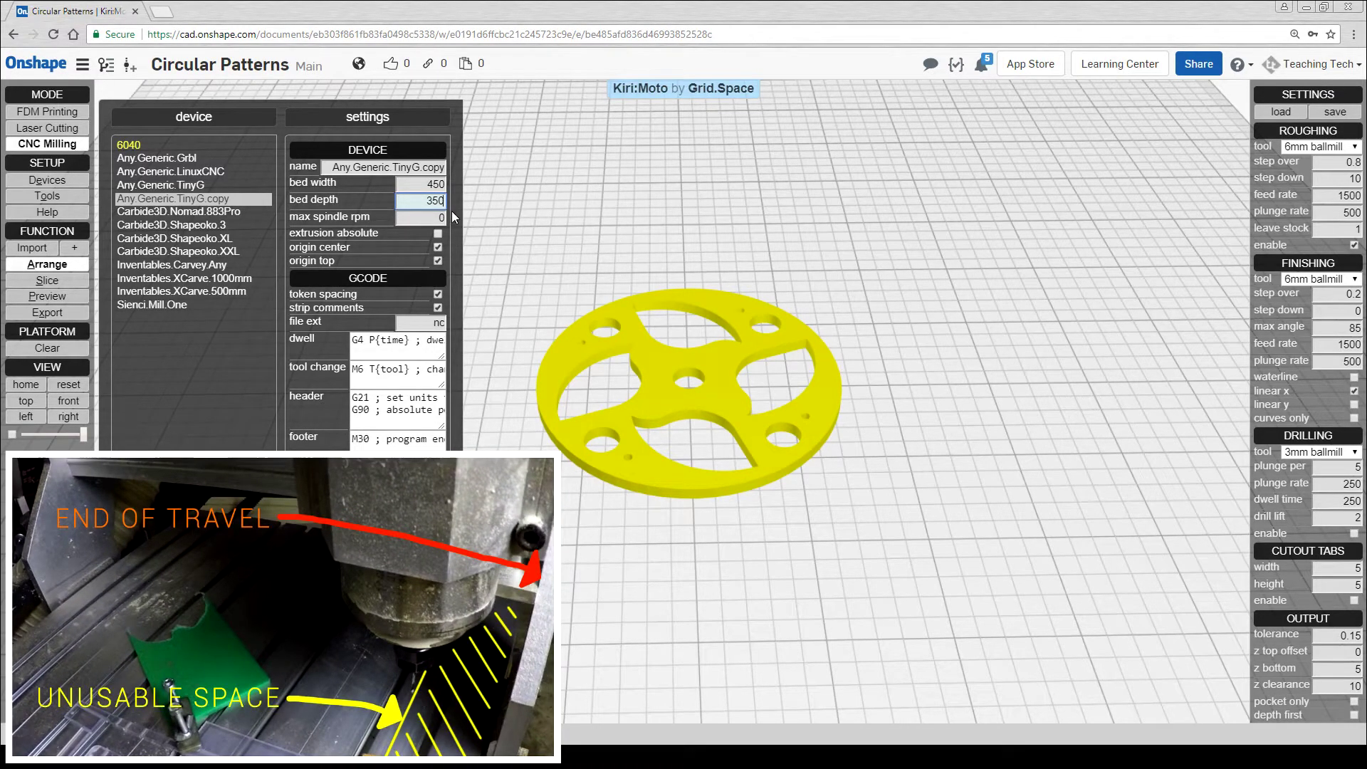
pyautogui.click(429, 217)
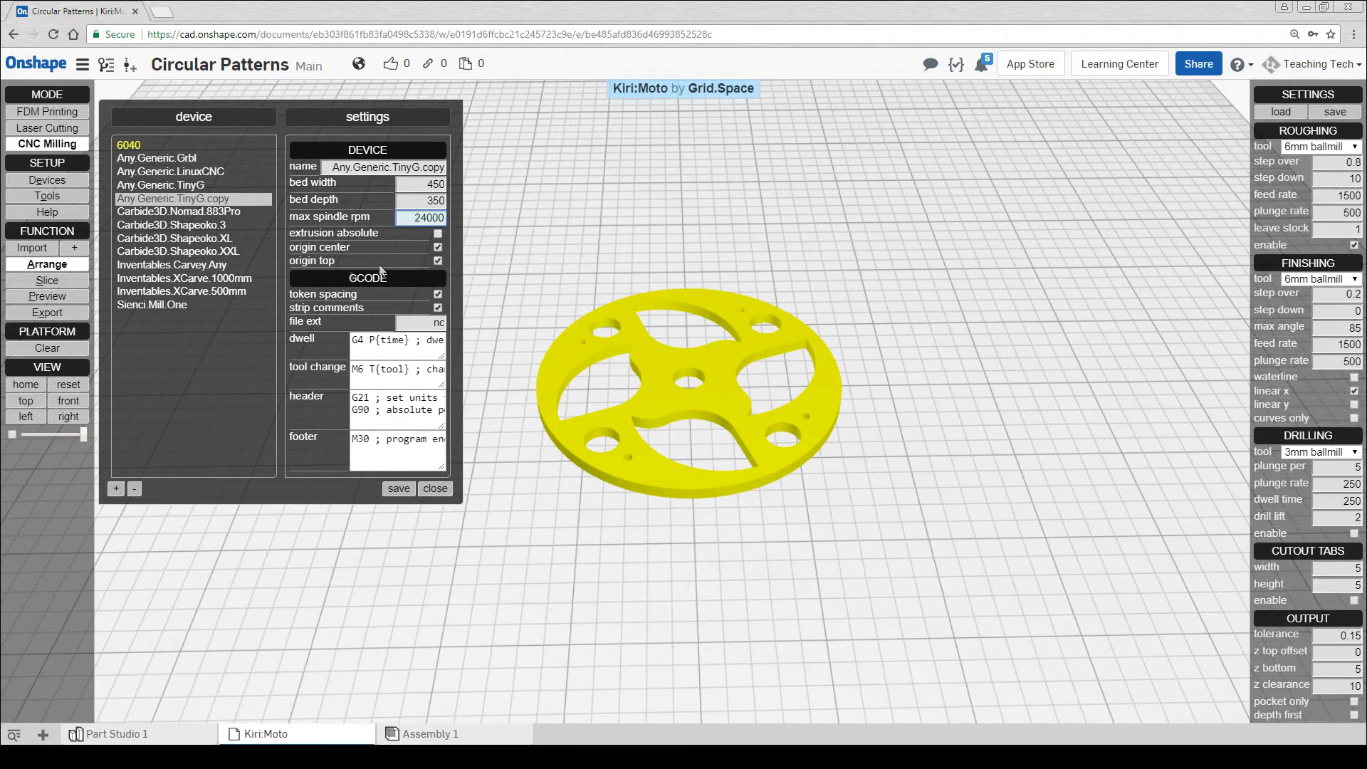
pyautogui.click(401, 490)
pyautogui.click(434, 490)
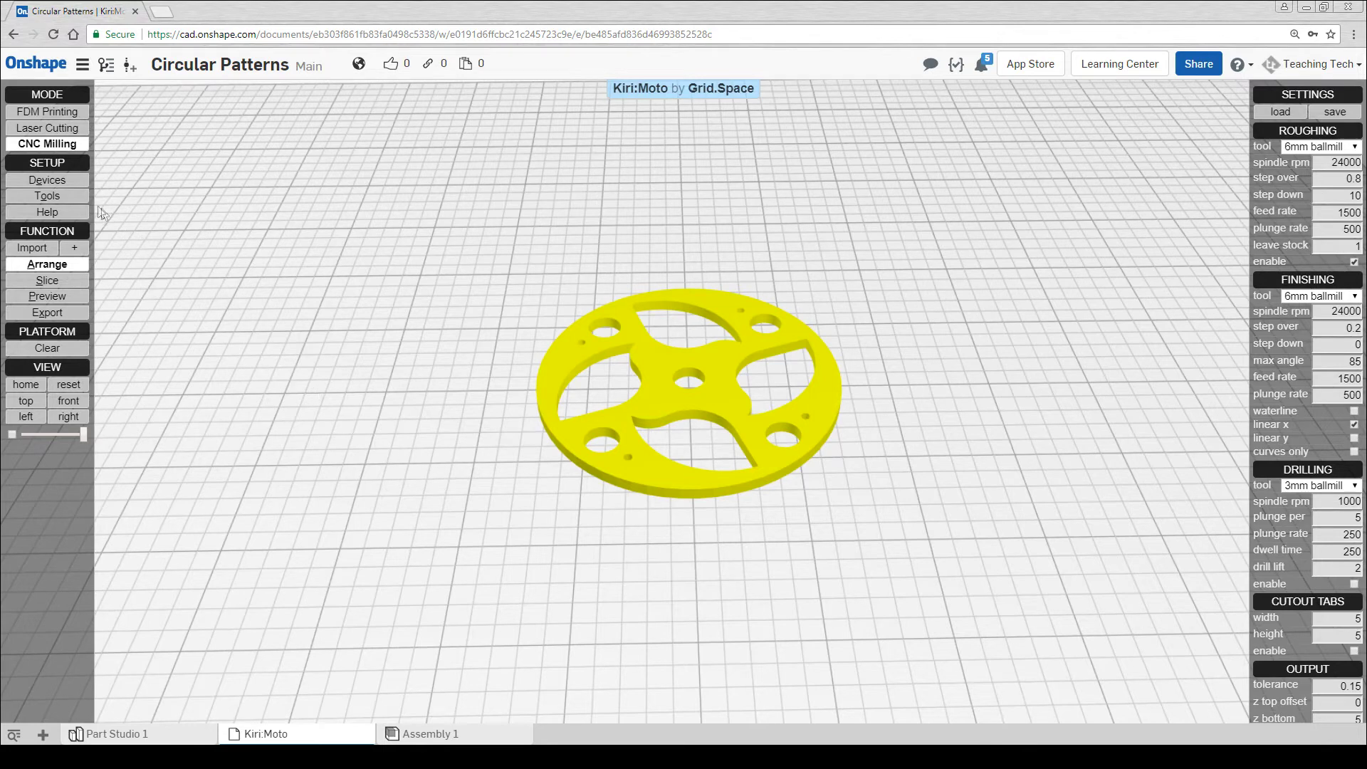
pyautogui.click(58, 195)
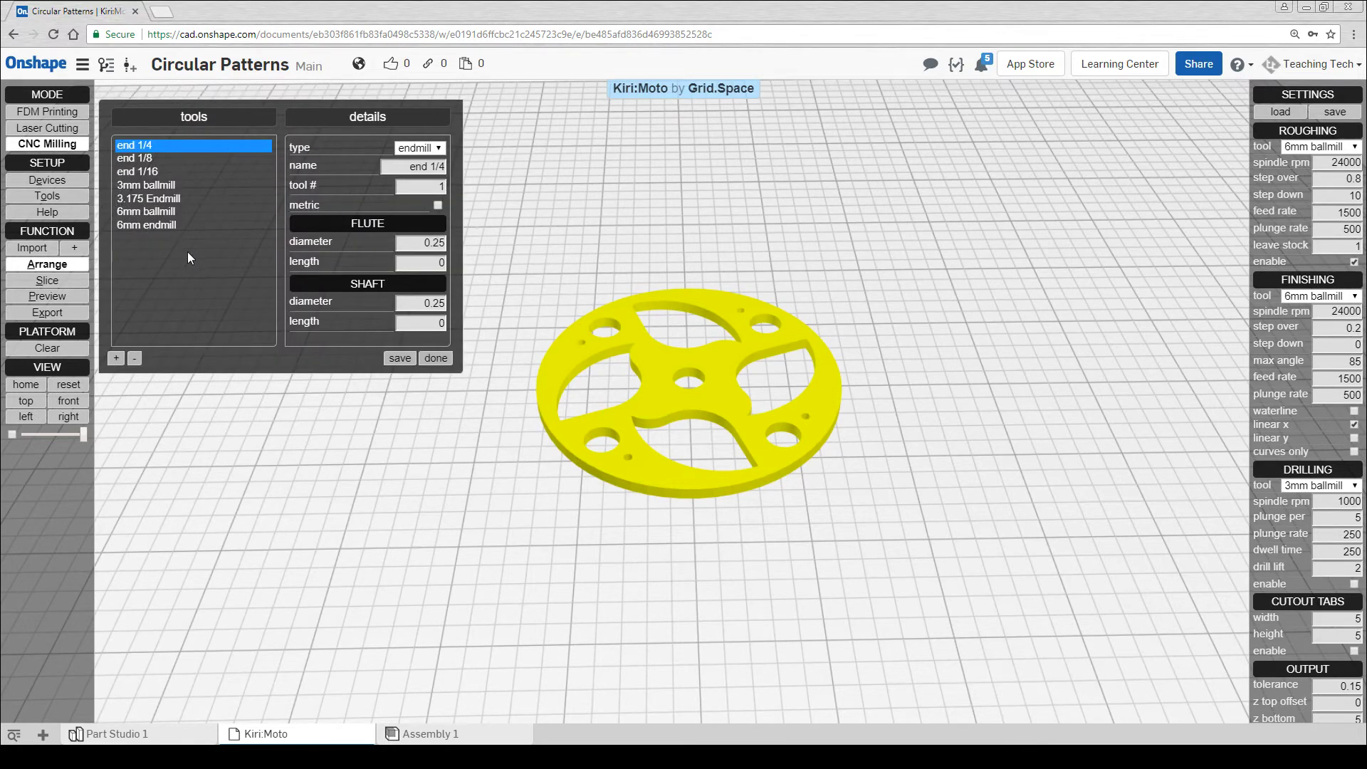
pyautogui.click(169, 198)
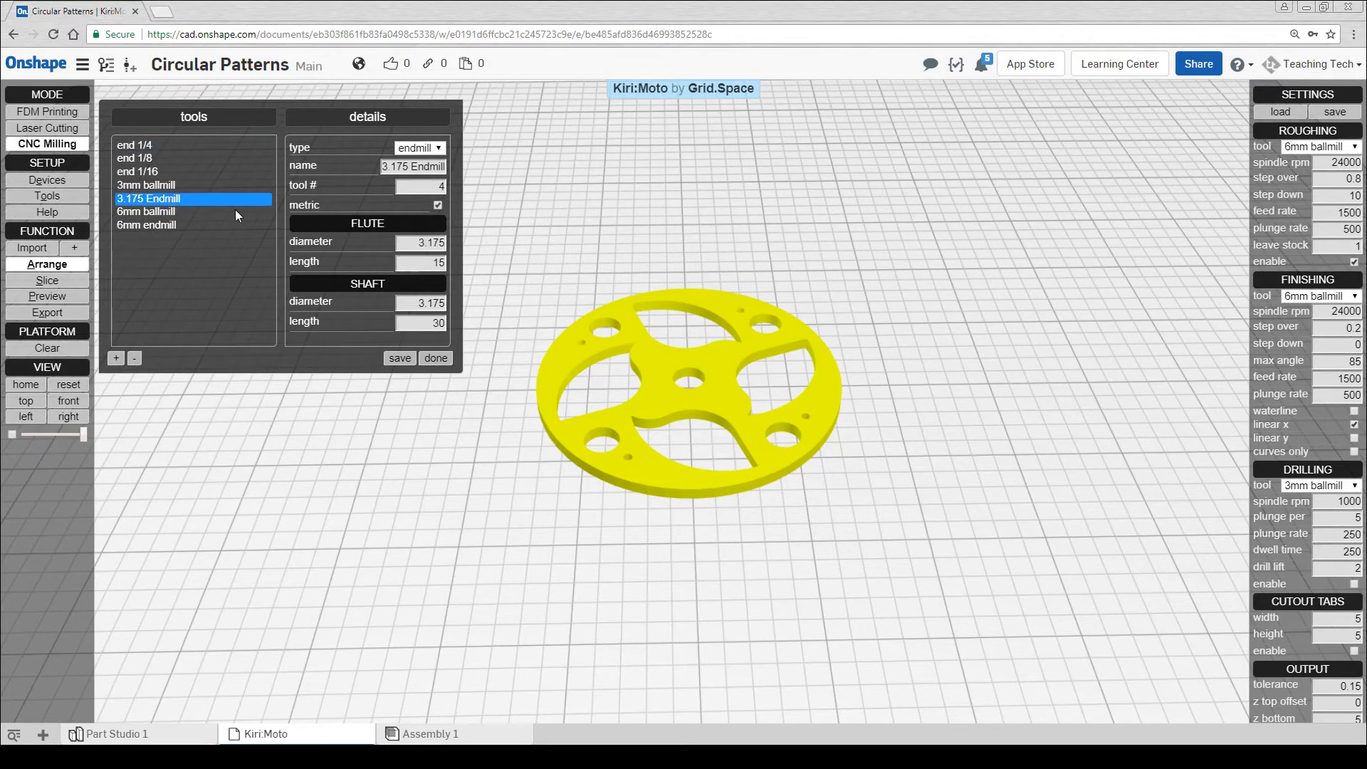
pyautogui.click(438, 148)
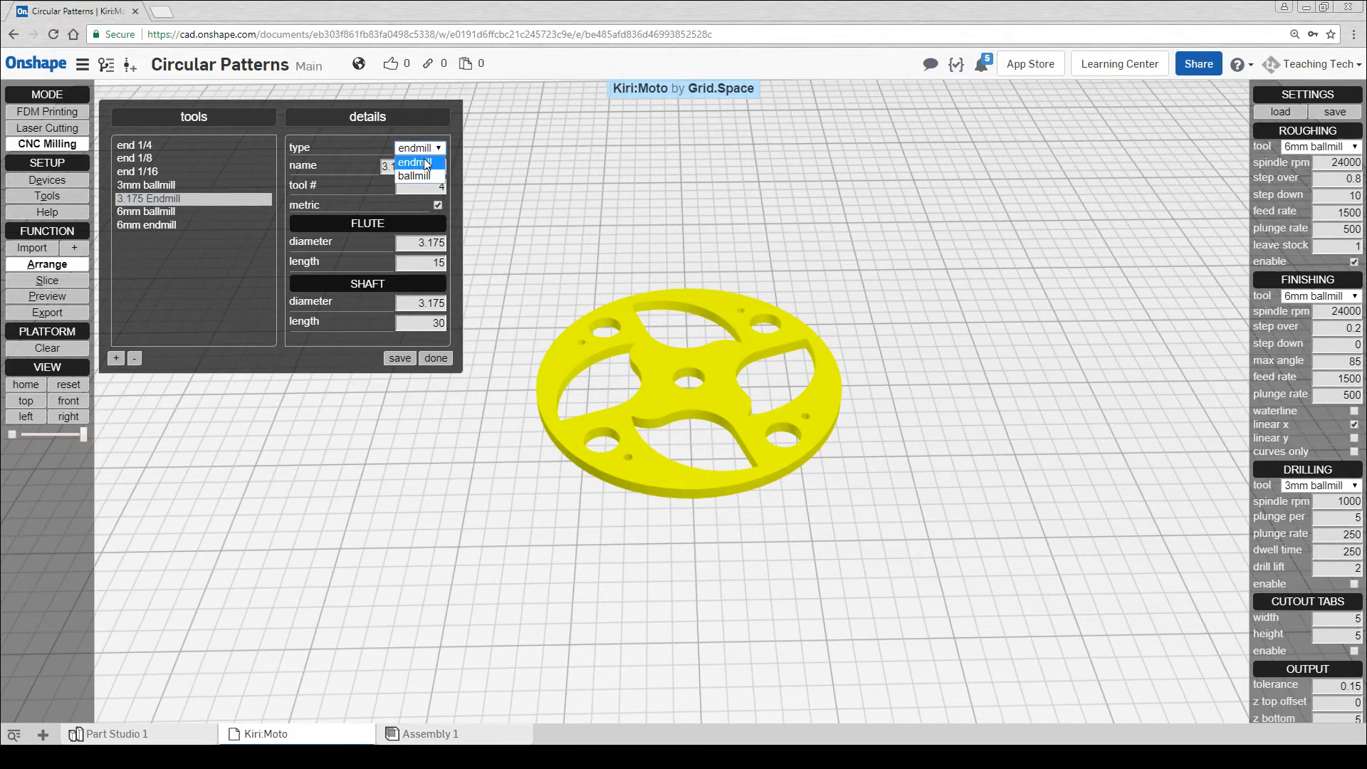
pyautogui.click(426, 163)
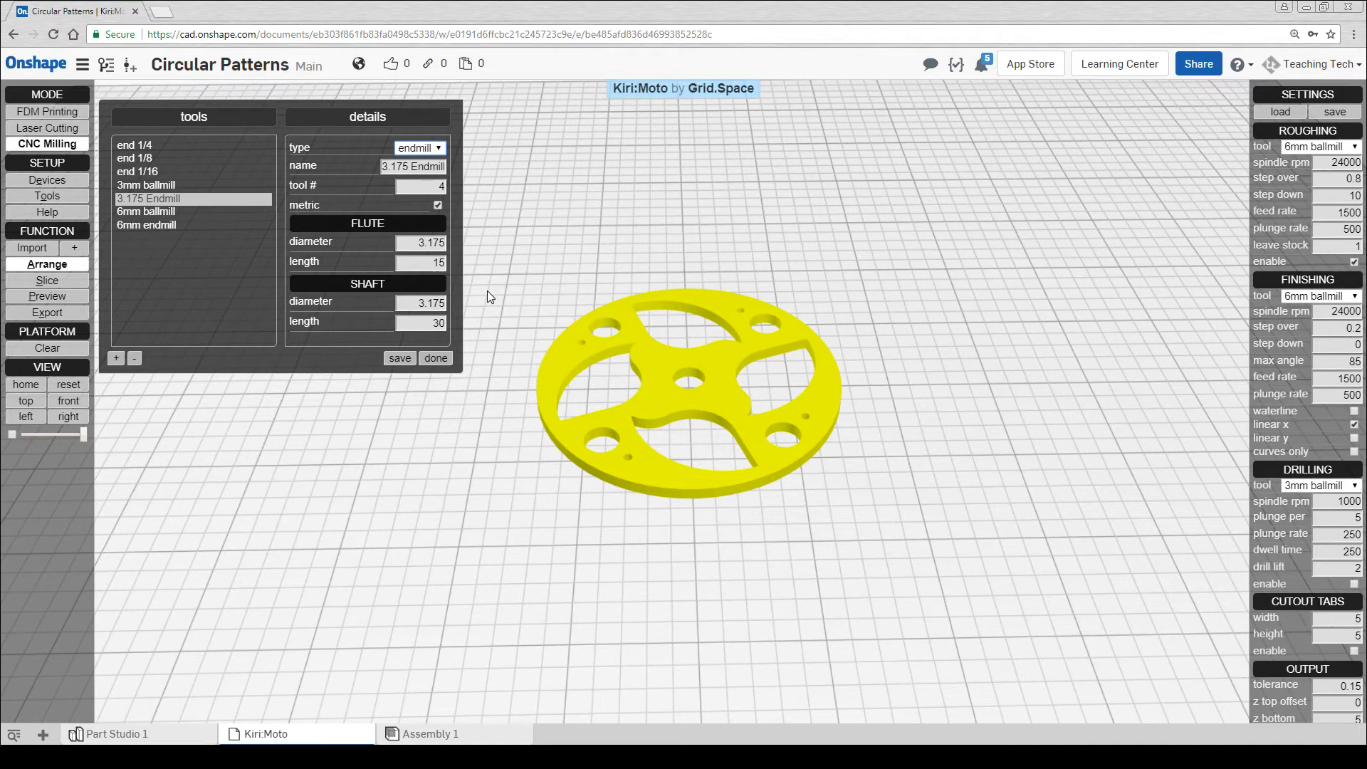
pyautogui.click(436, 359)
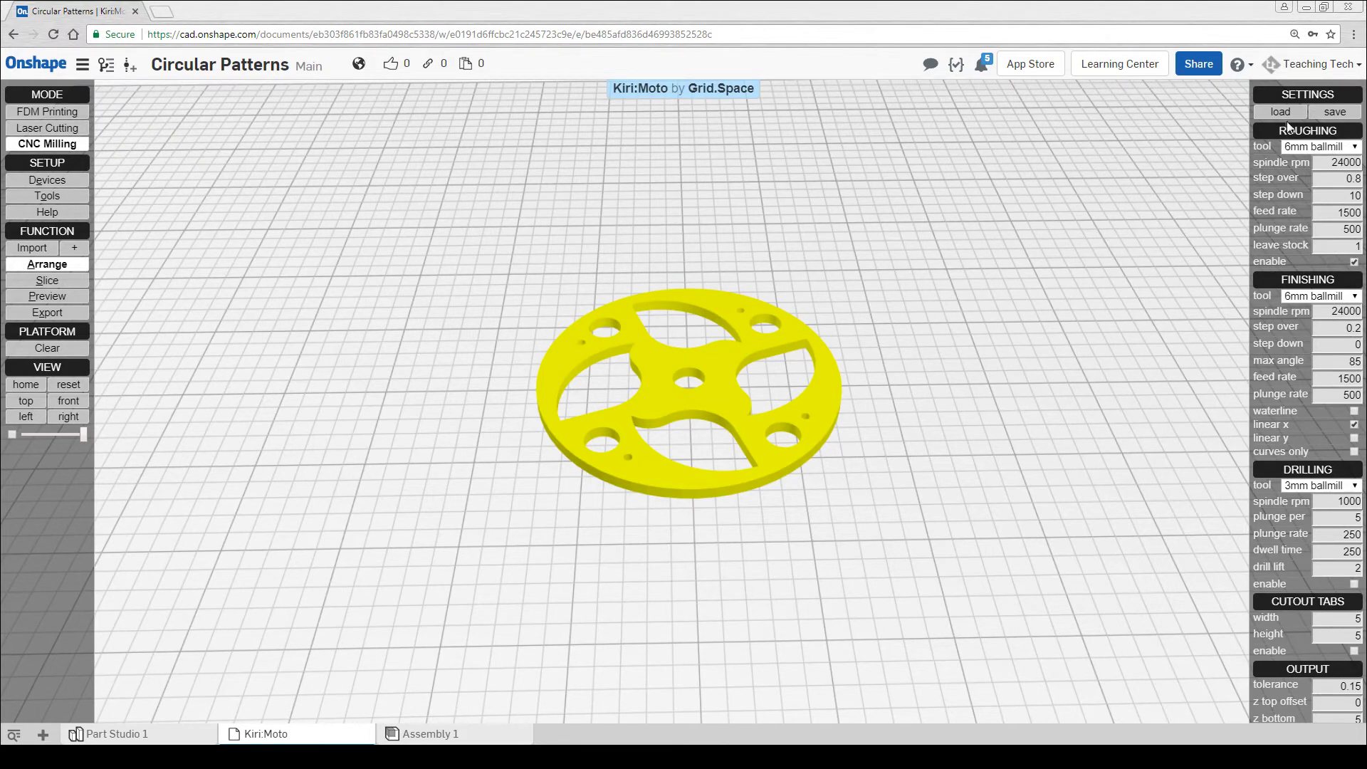
# - Disable roughing and switch finishing to the 3.175 Endmill with waterline passes
pyautogui.moveTo(1273, 198)
pyautogui.click(1354, 262)
pyautogui.click(1355, 299)
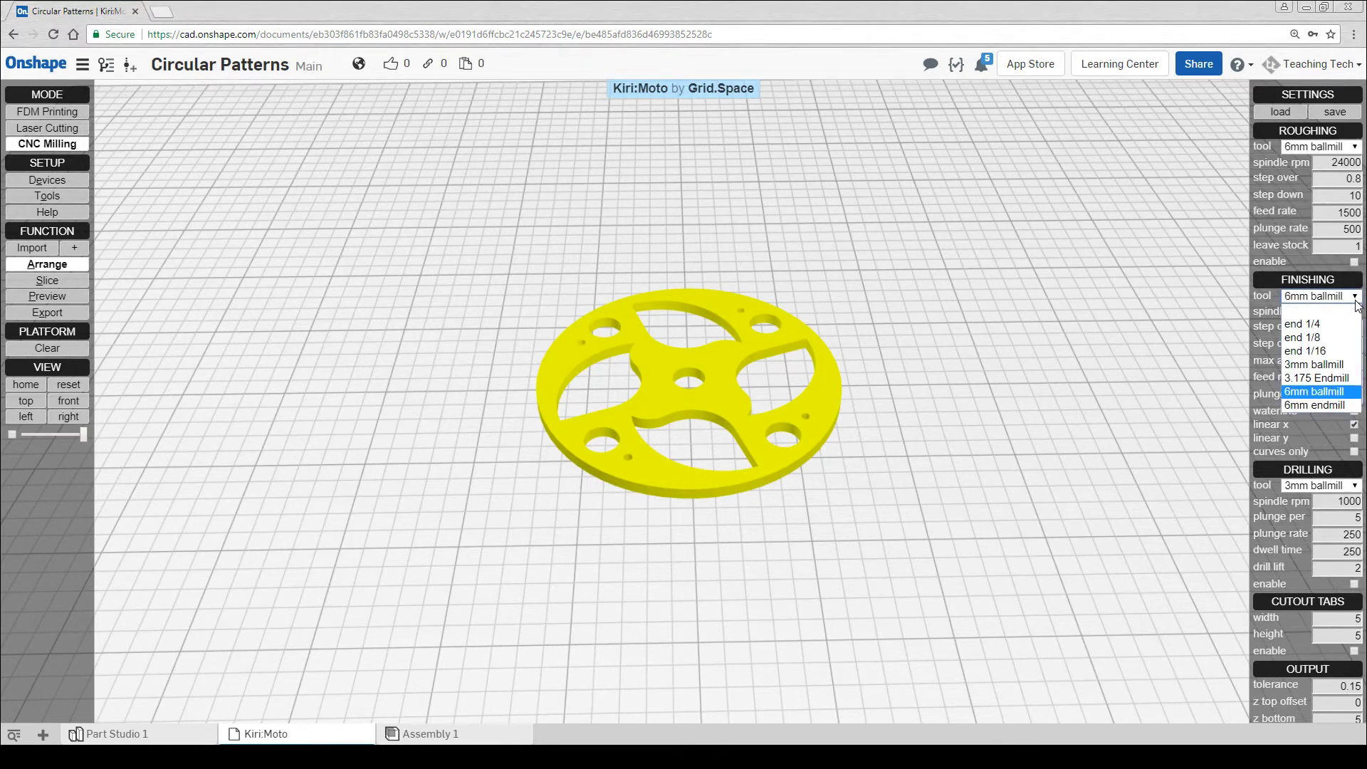
pyautogui.click(1317, 379)
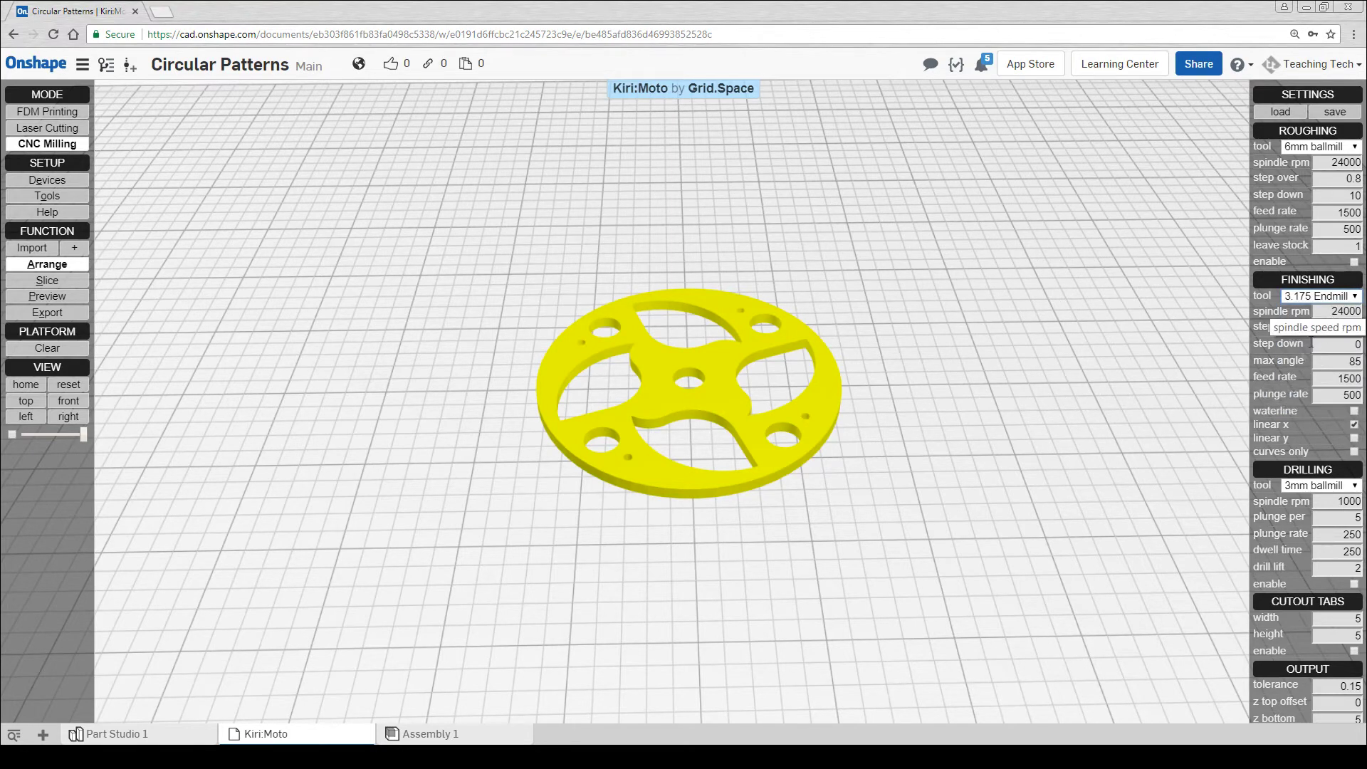
pyautogui.click(1354, 412)
pyautogui.scroll(-1, 1339, 427)
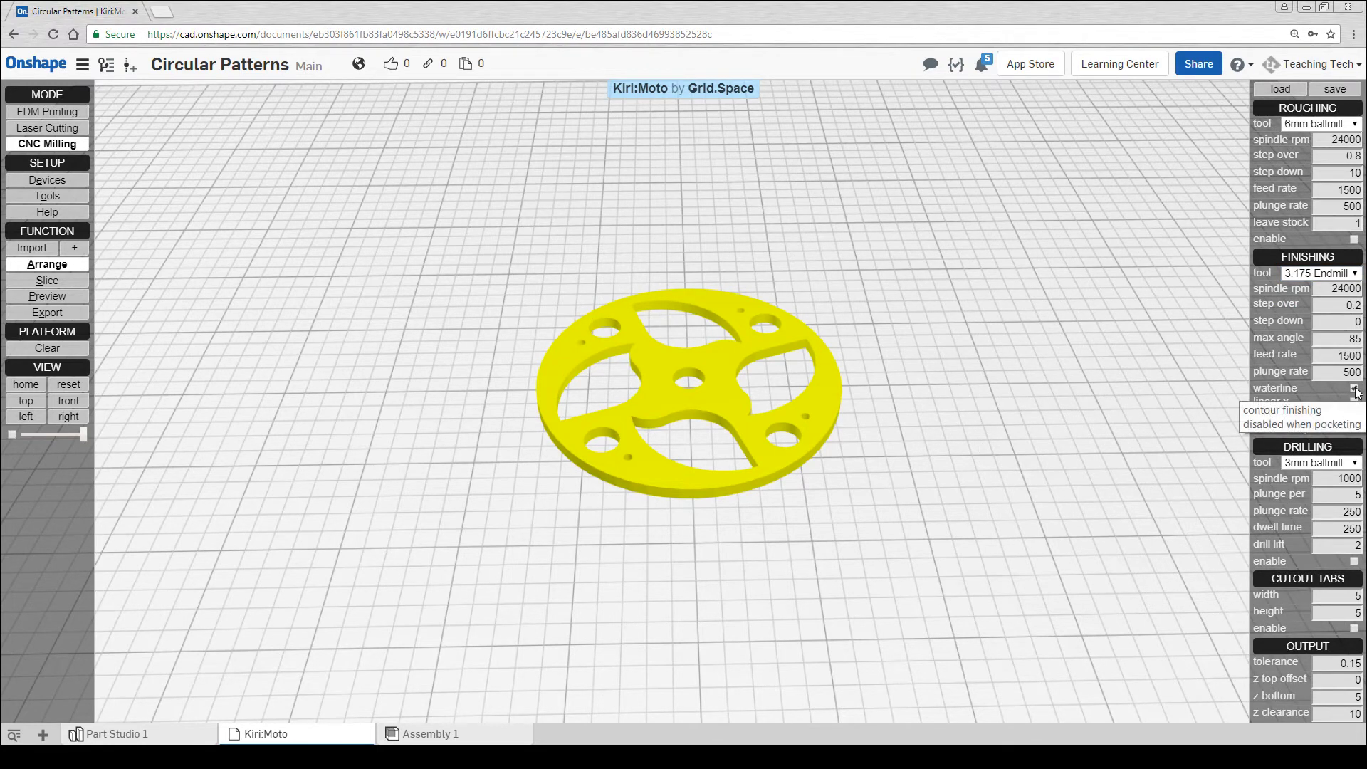
pyautogui.scroll(1, 1339, 399)
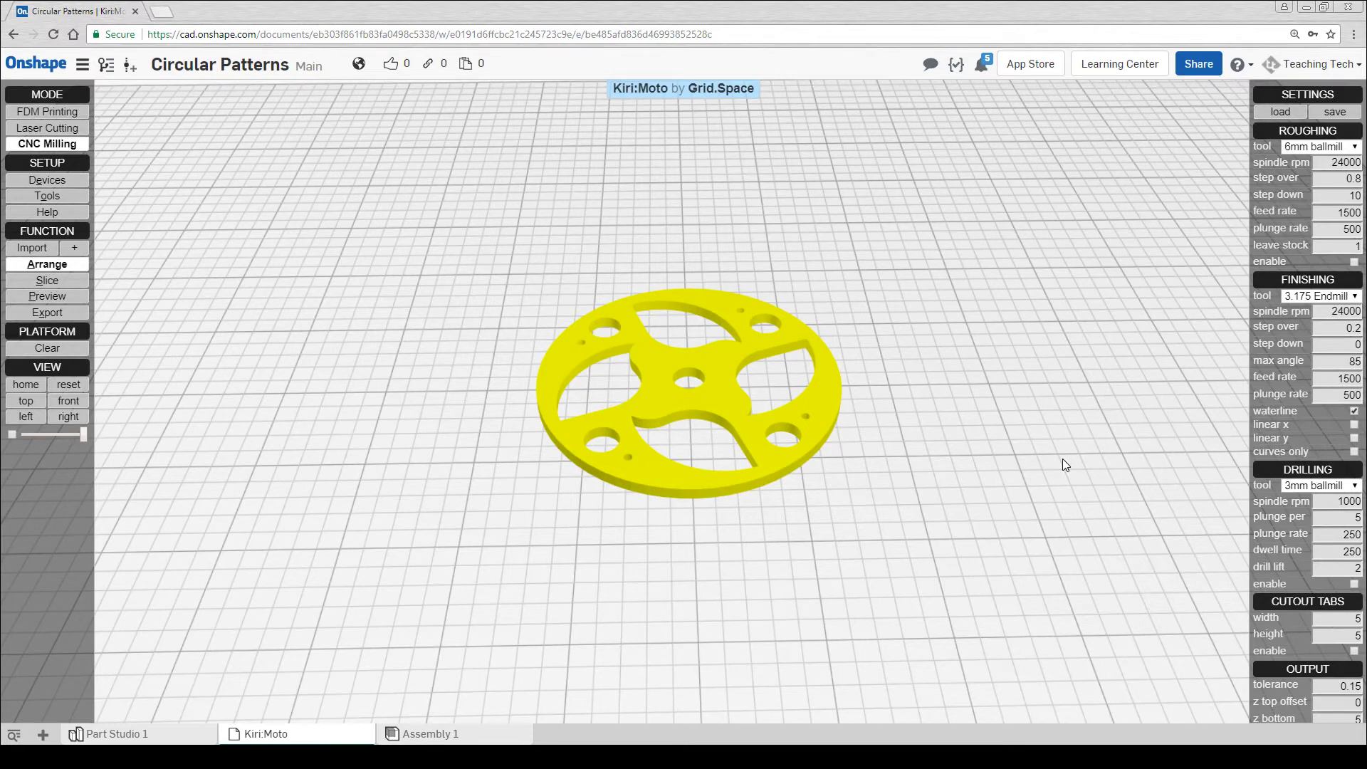
pyautogui.scroll(-1, 1267, 413)
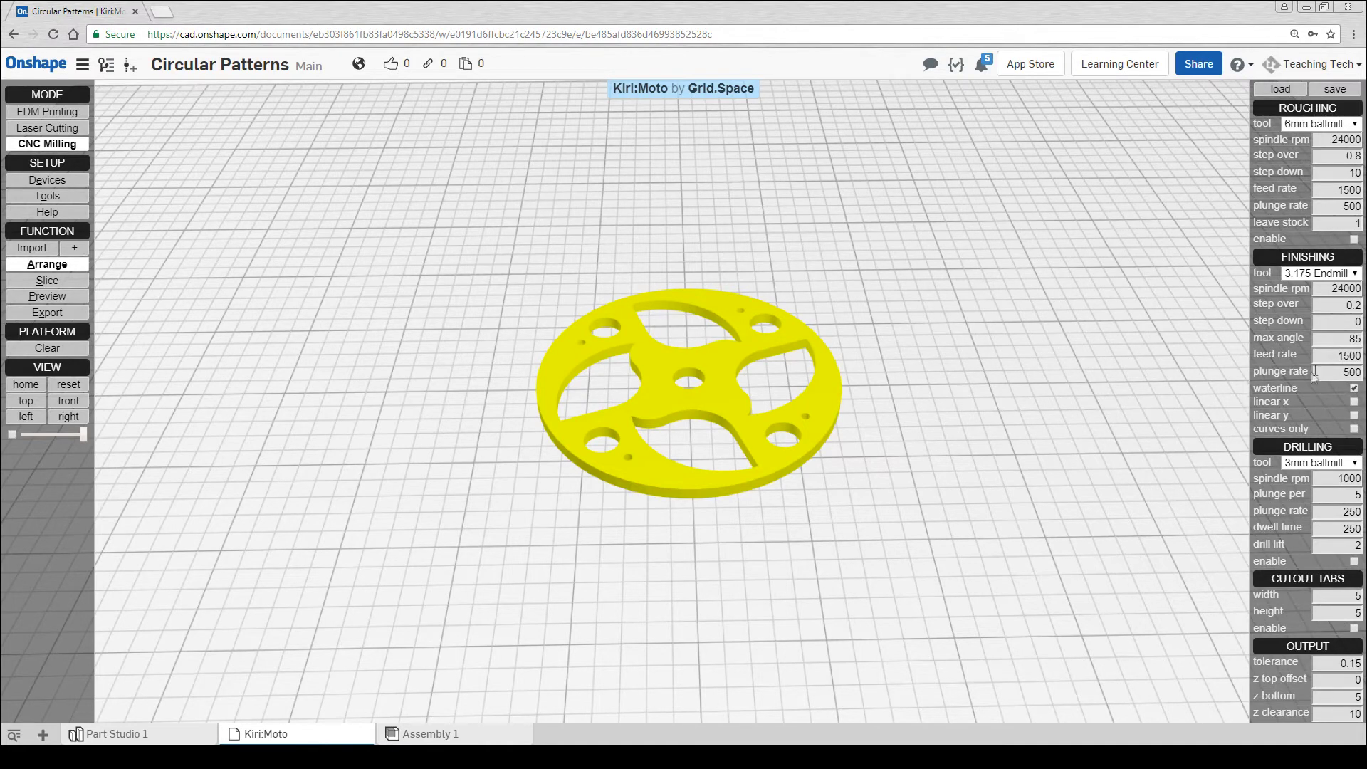
pyautogui.doubleClick(1347, 326)
# - Set the finishing step down to 1
pyautogui.write('1')
pyautogui.click(1339, 356)
pyautogui.scroll(-3, 1264, 440)
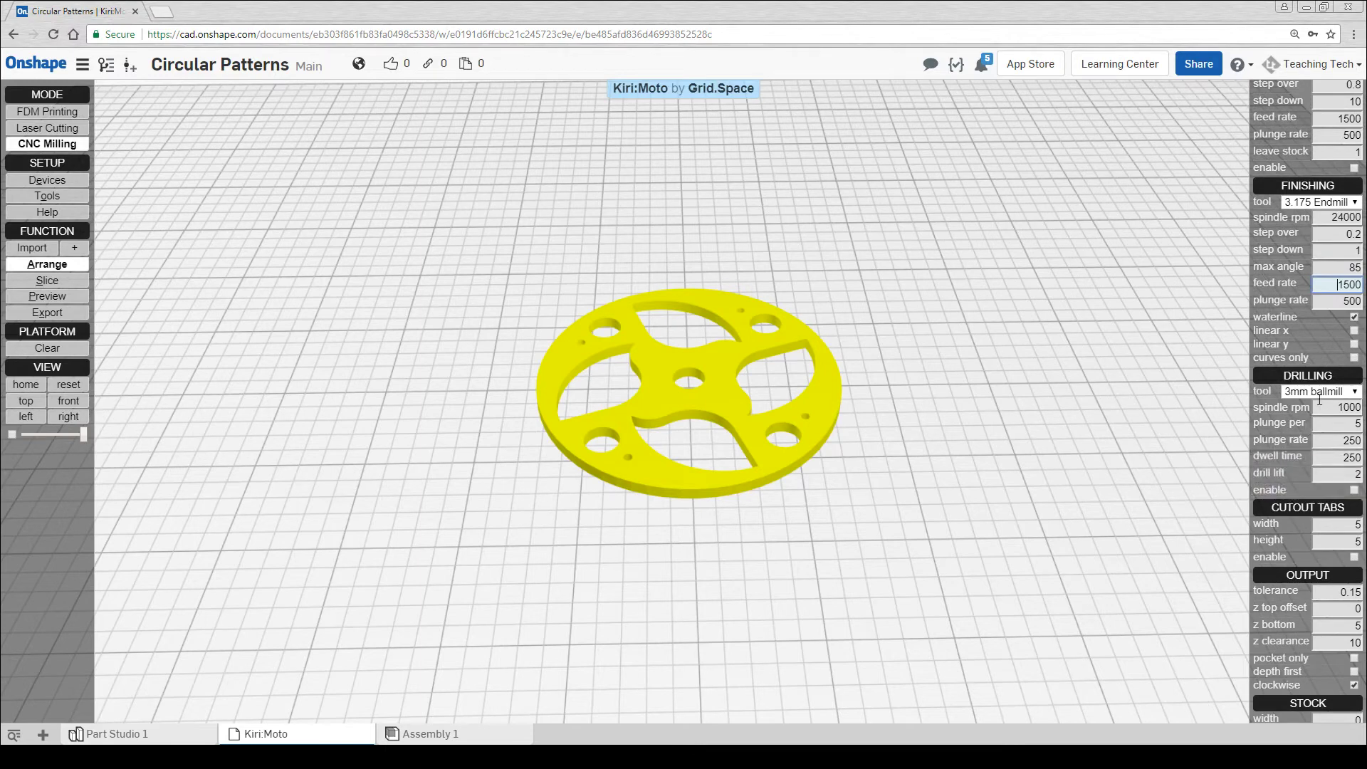
pyautogui.scroll(-1, 1282, 434)
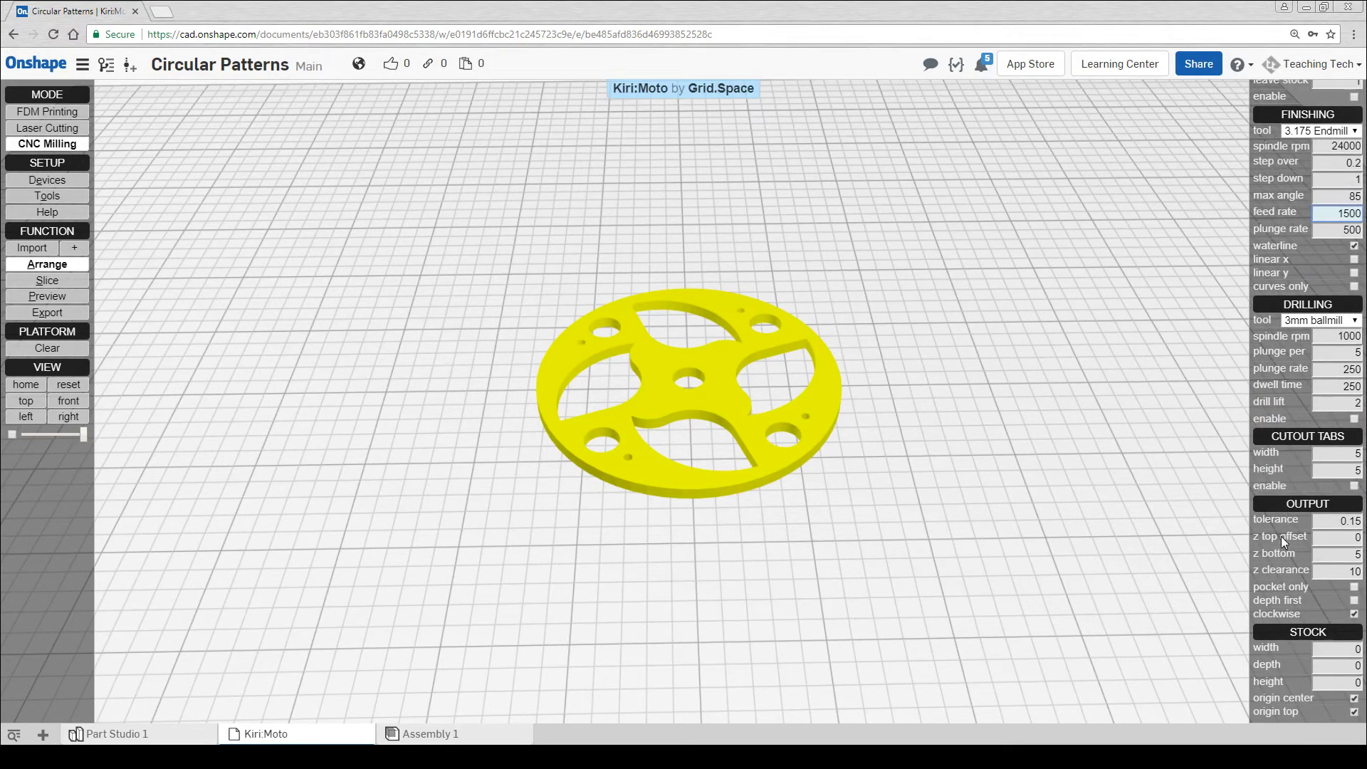
pyautogui.scroll(2, 1236, 565)
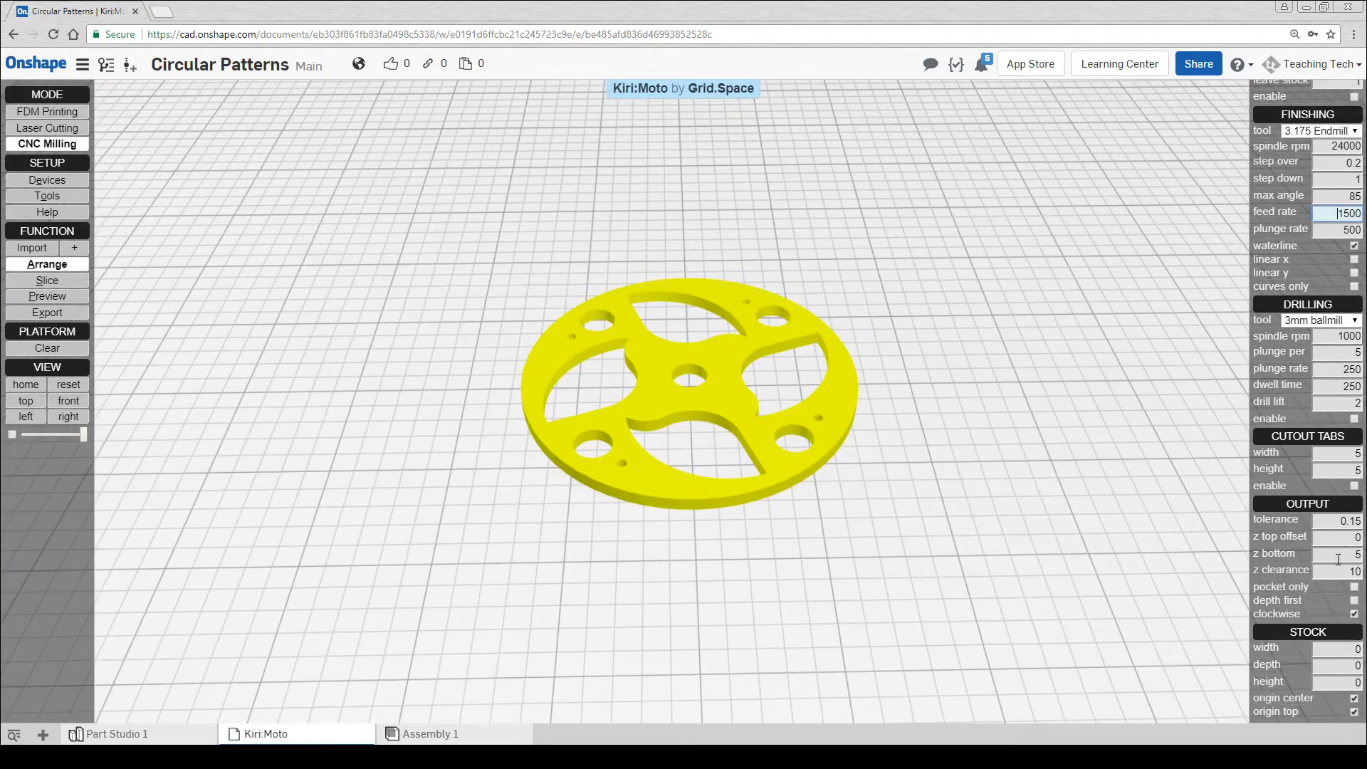
# - Set output z bottom to 0, enable depth first, and place stock origin on top
pyautogui.click(1339, 556)
pyautogui.doubleClick(1358, 555)
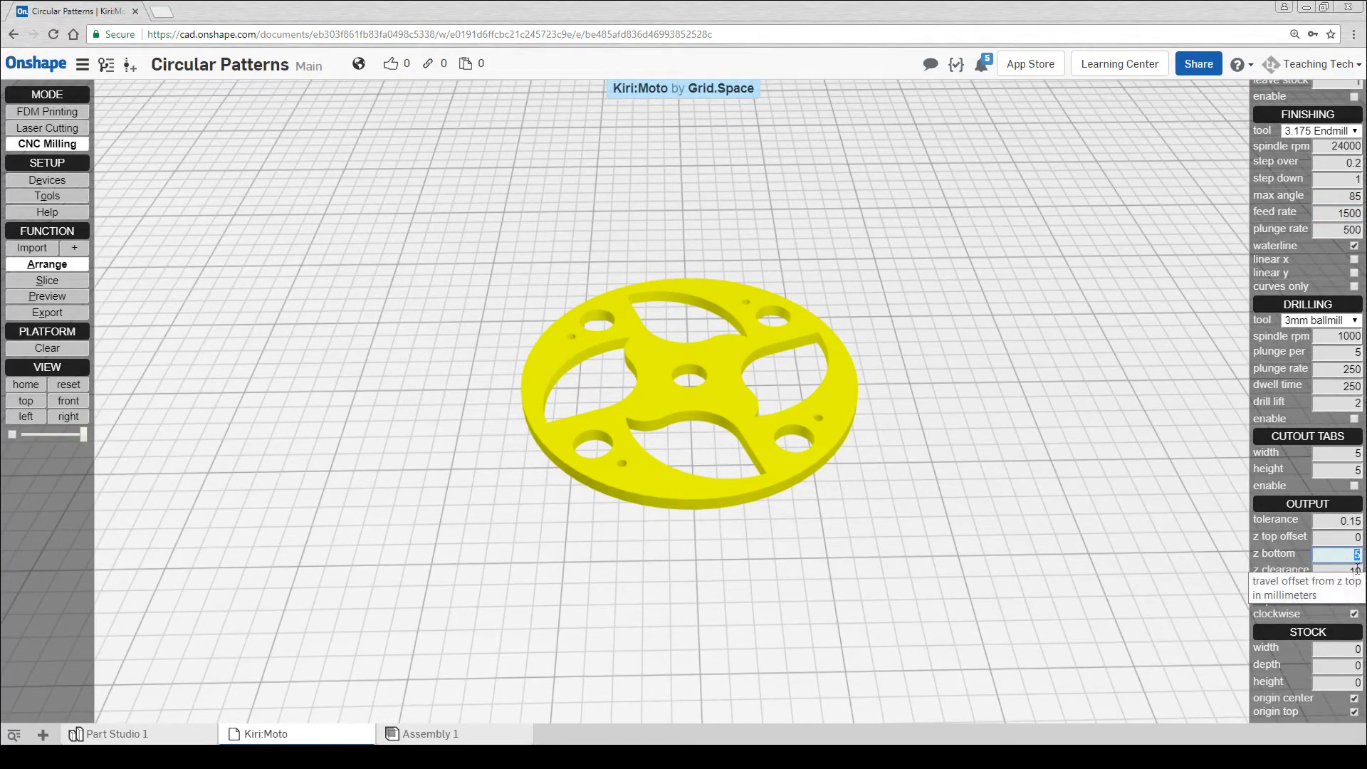
pyautogui.write('0')
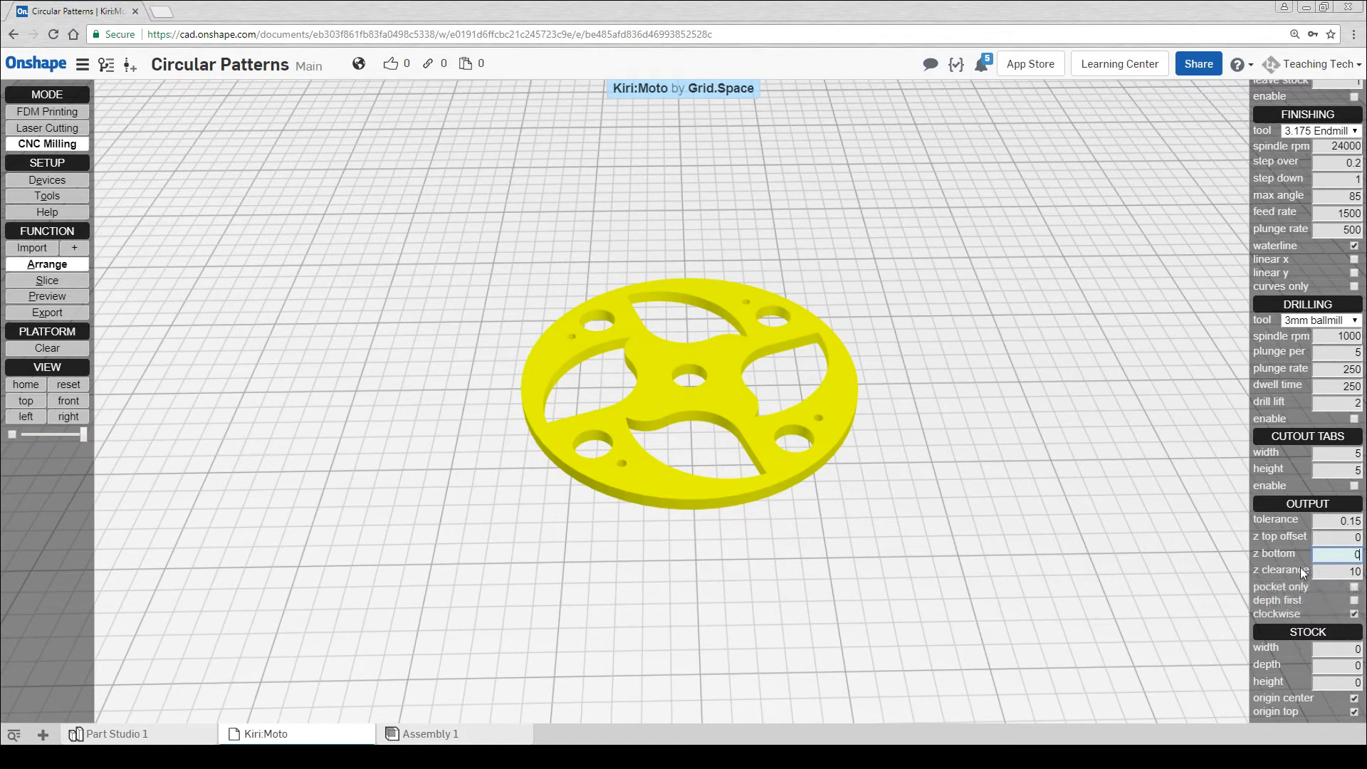
pyautogui.click(1348, 572)
pyautogui.click(1355, 600)
pyautogui.scroll(1, 801, 327)
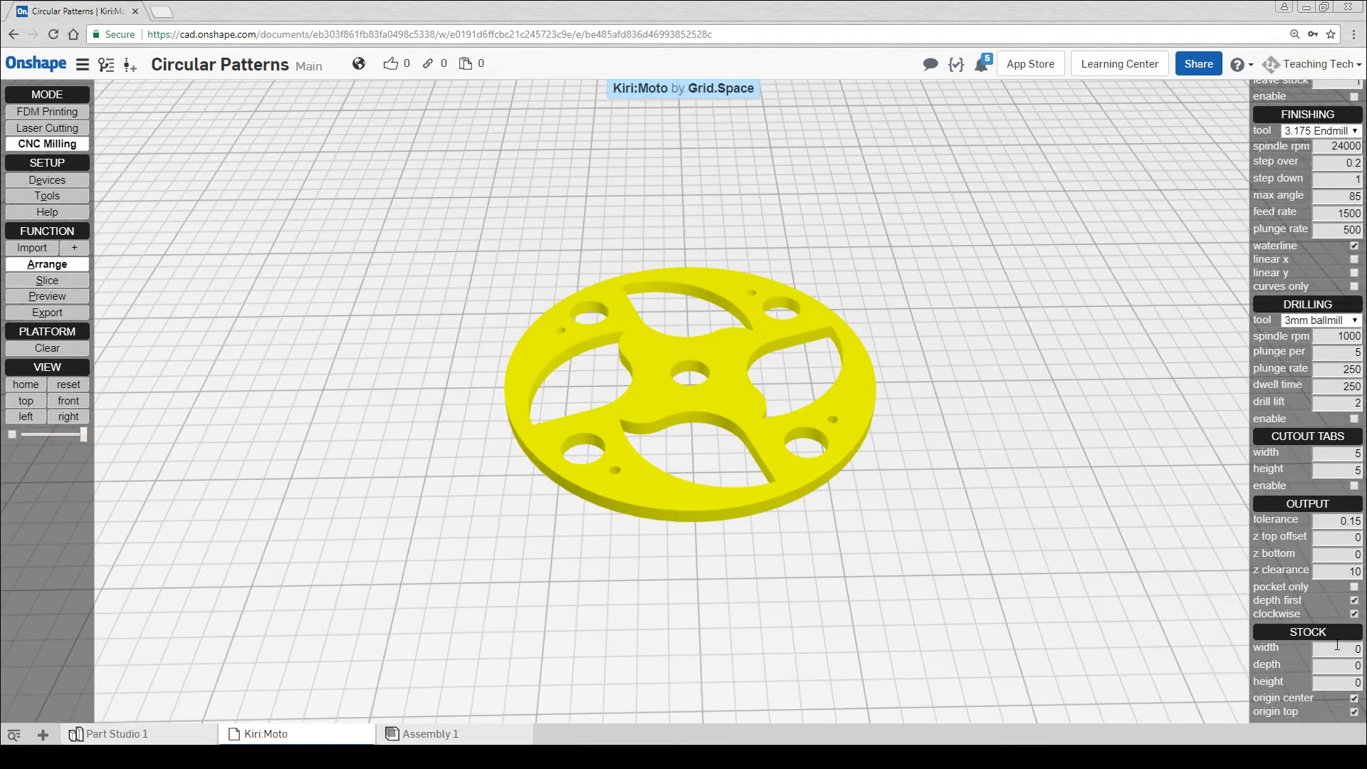
pyautogui.click(1354, 712)
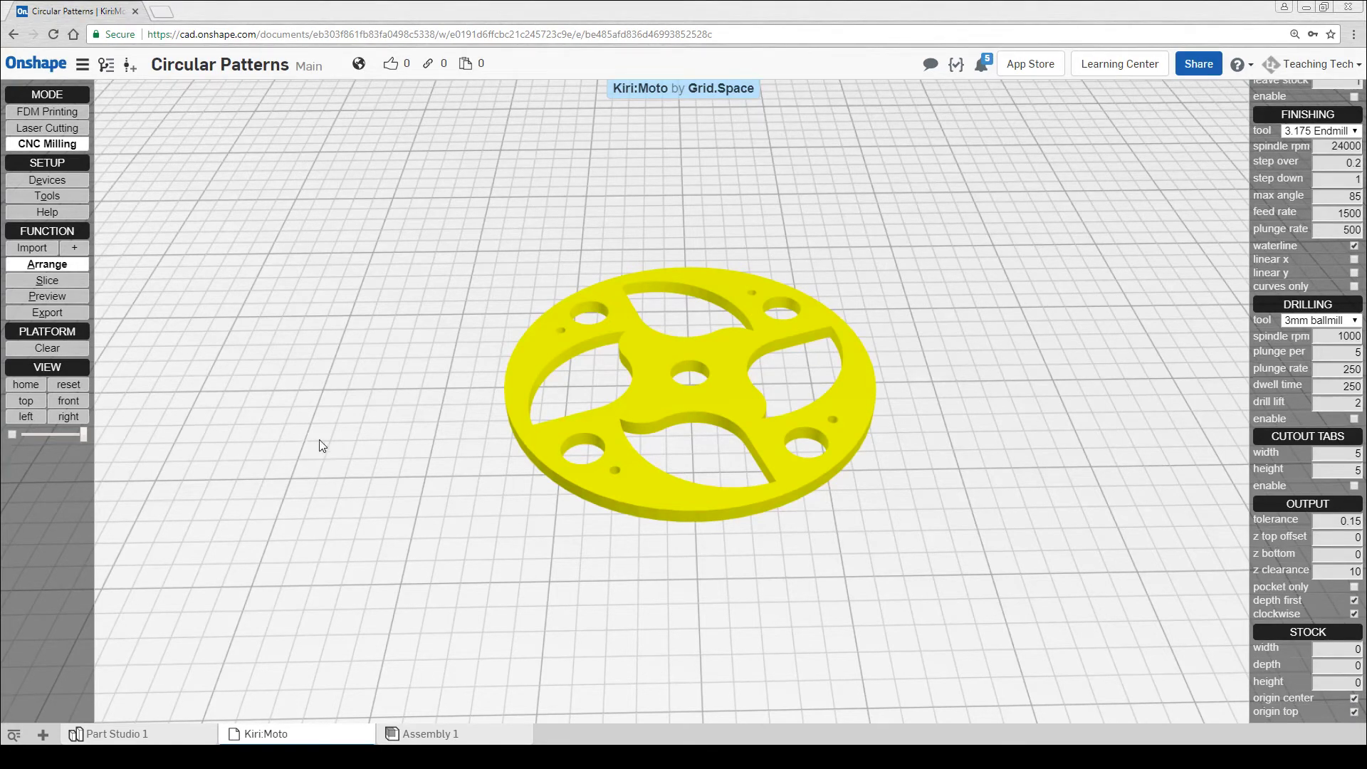
# - Slice the disc, then preview its toolpaths with the upper layers hidden
pyautogui.click(73, 284)
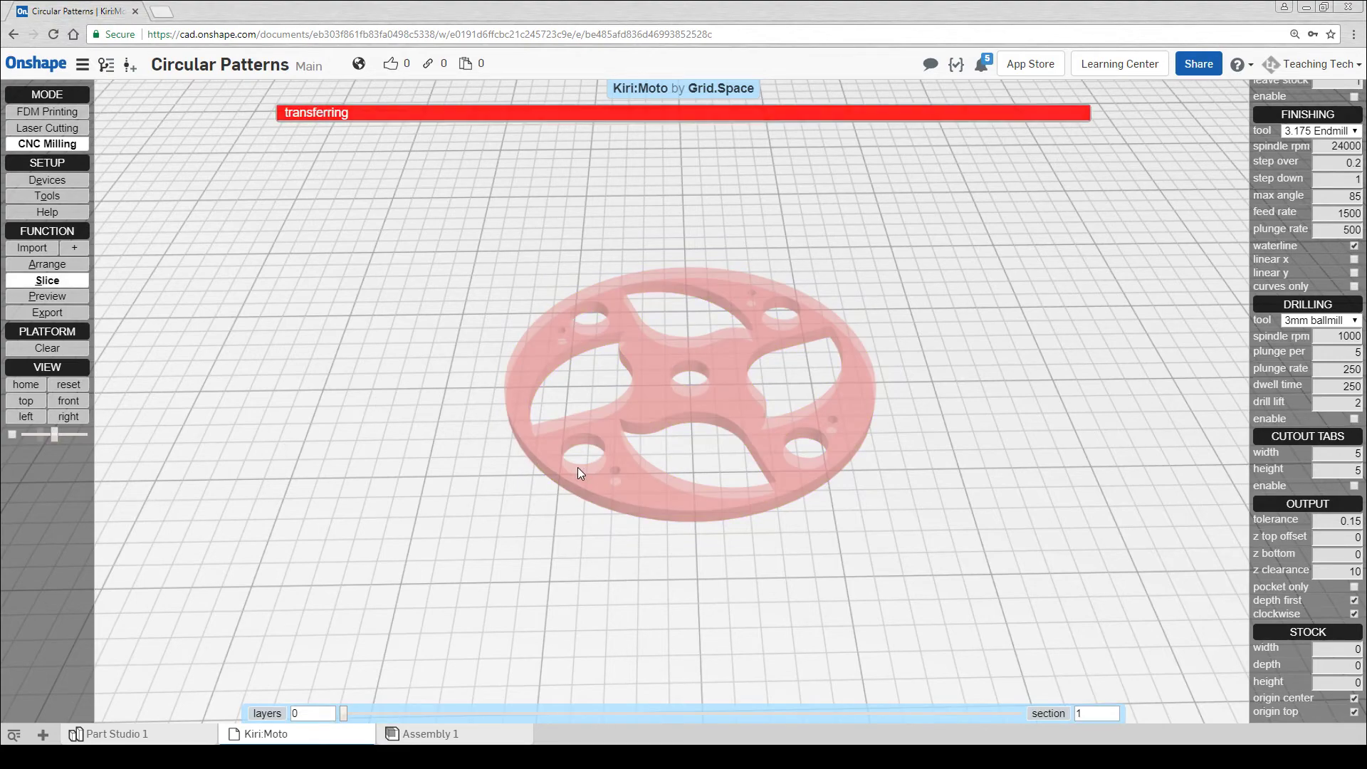
pyautogui.scroll(5, 655, 513)
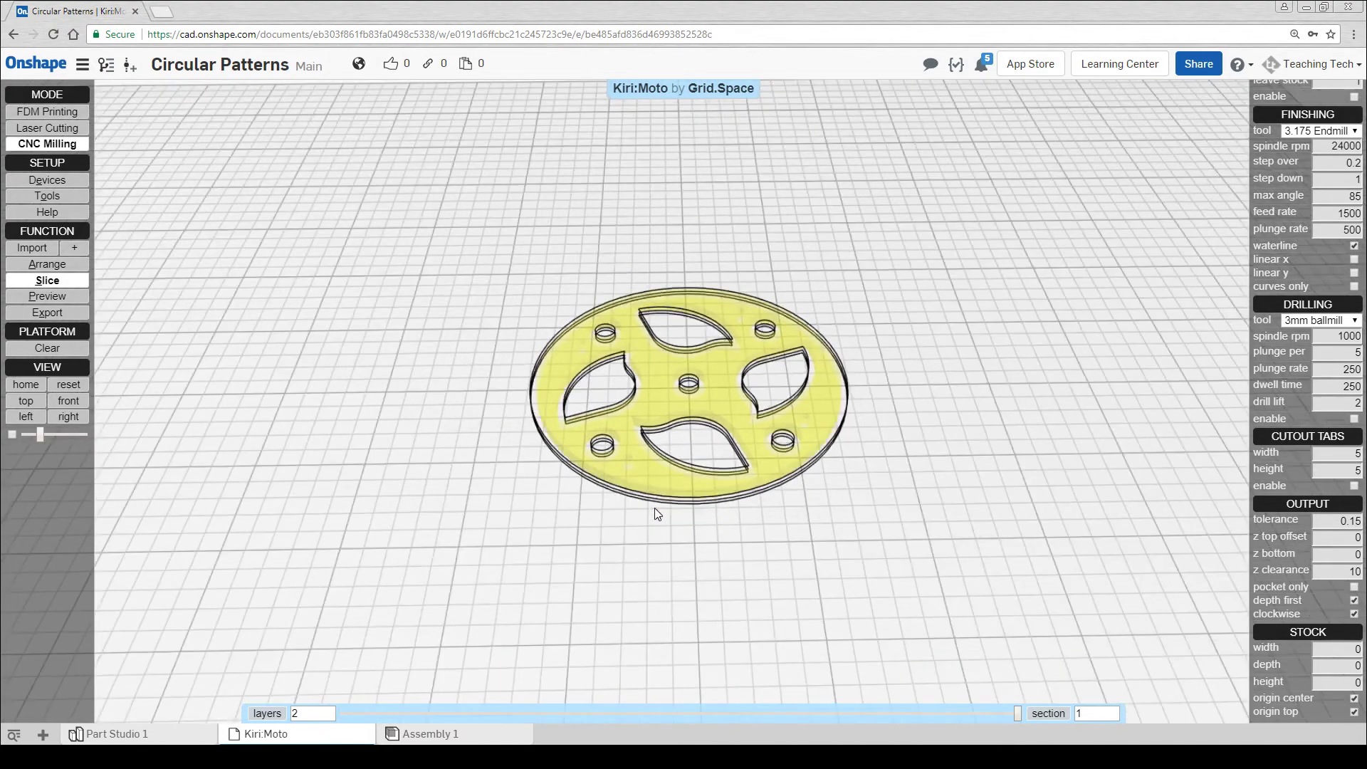
pyautogui.scroll(3, 663, 499)
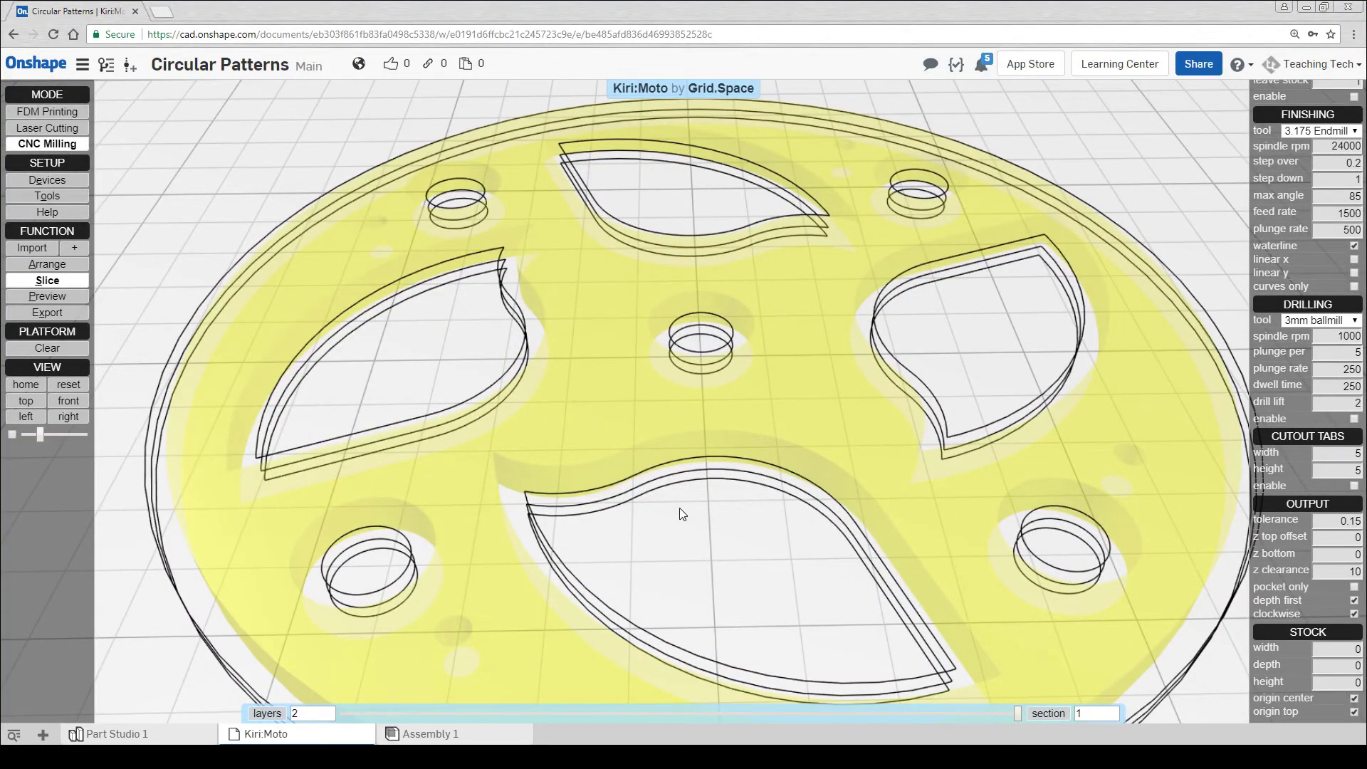
pyautogui.scroll(-5, 679, 513)
pyautogui.click(68, 297)
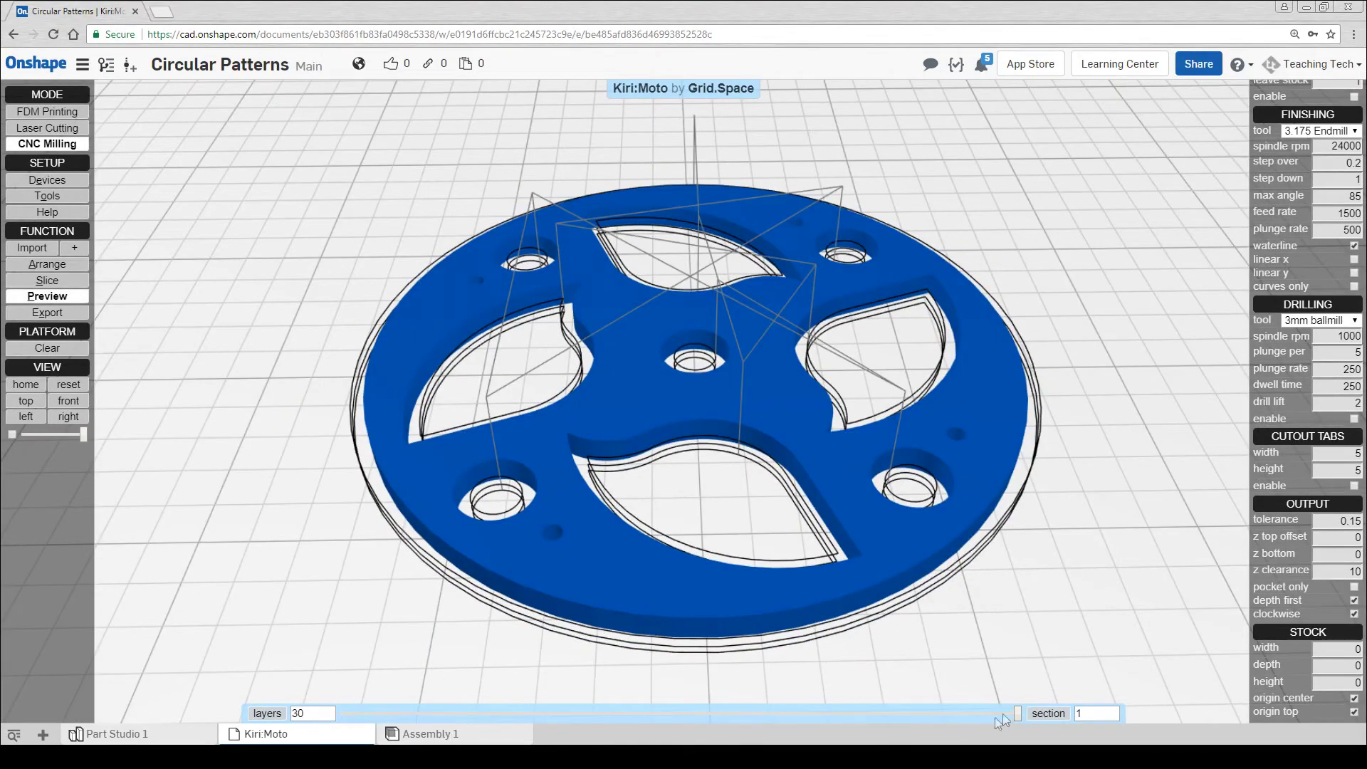
pyautogui.moveTo(1017, 712); pyautogui.dragTo(1058, 725)
pyautogui.click(63, 309)
# - Dismiss the browser alert to show export of cnc-013 with 16:10:45 mill time
pyautogui.click(802, 109)
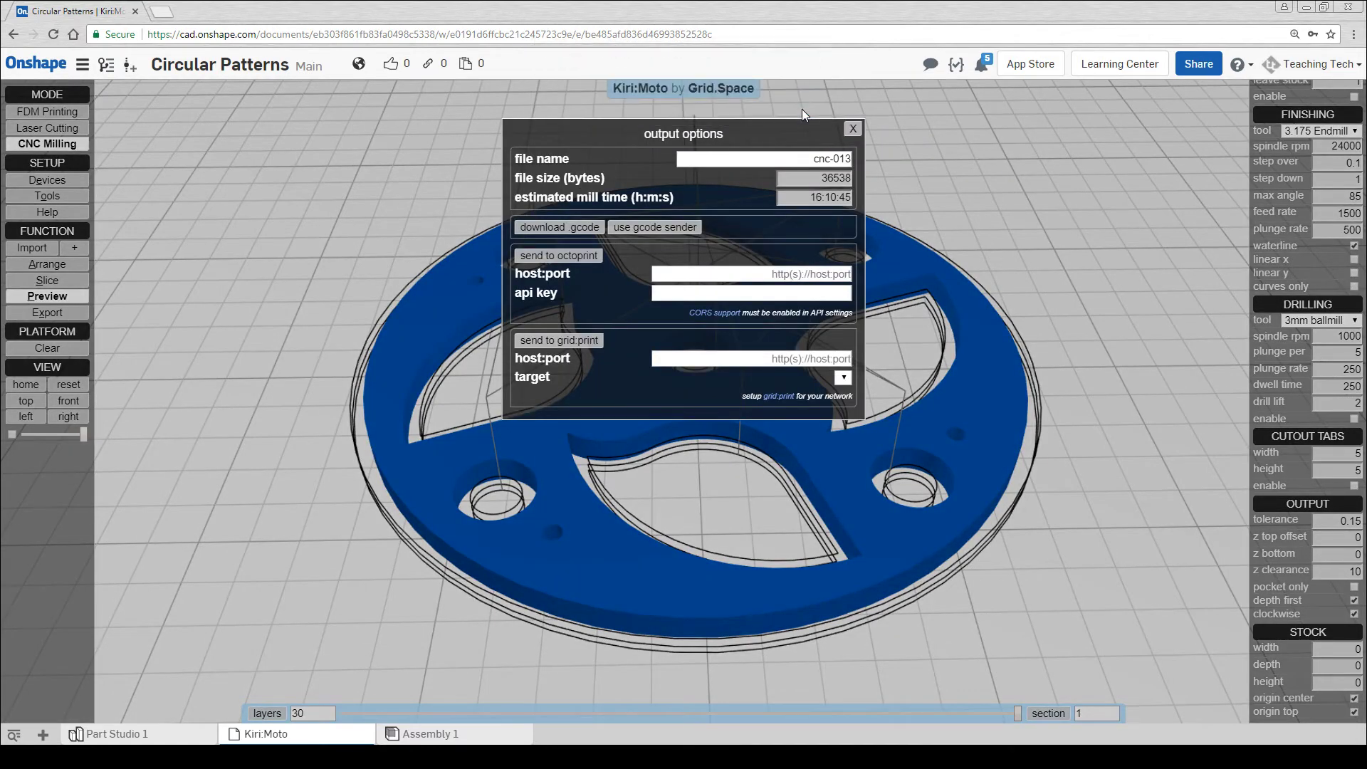